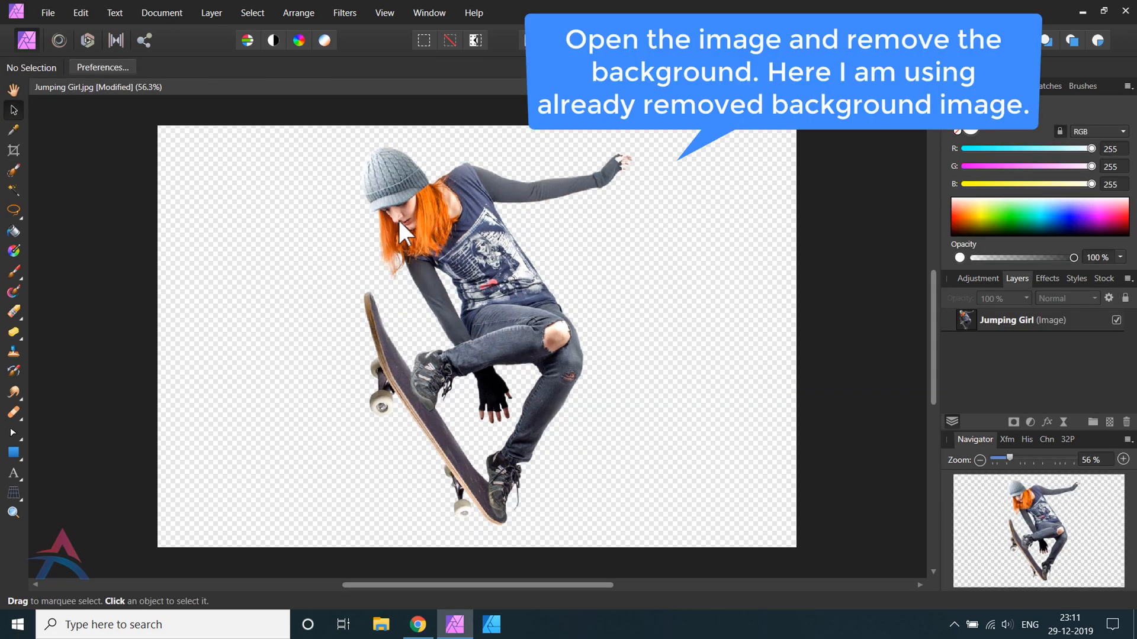
# - Move the cut-out skateboarder image over to the right side of the canvas
pyautogui.moveTo(504, 227); pyautogui.dragTo(636, 233)
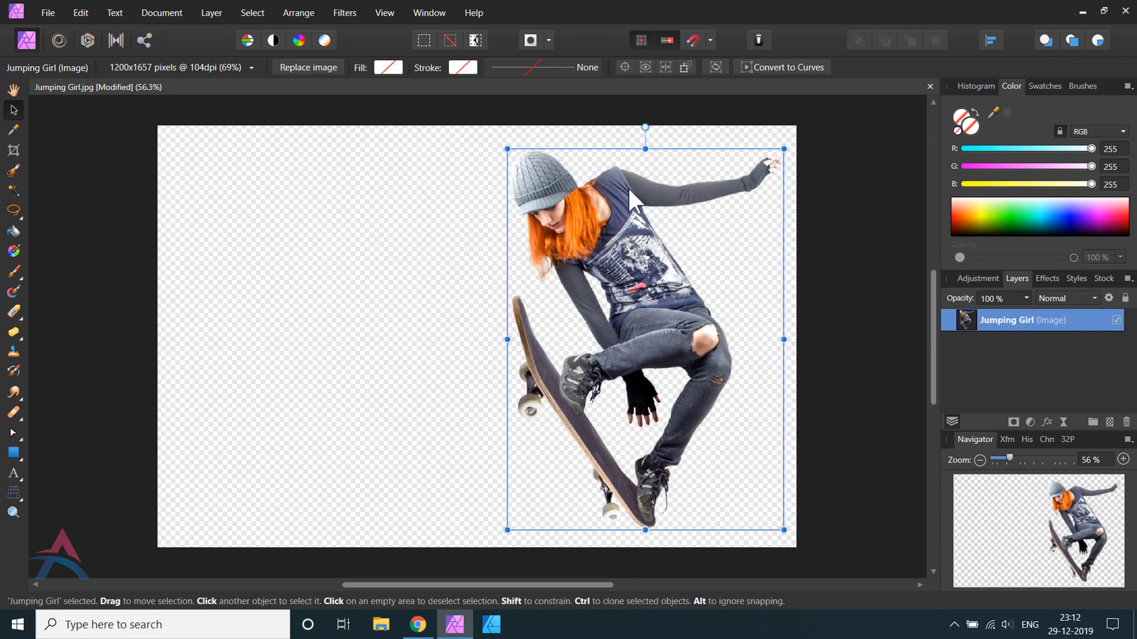
# - Draw a small, wide rectangle with the Rectangle Tool in the empty area beneath the girl's outstretched arm
pyautogui.scroll(3, 625, 187)
pyautogui.scroll(1, 630, 175)
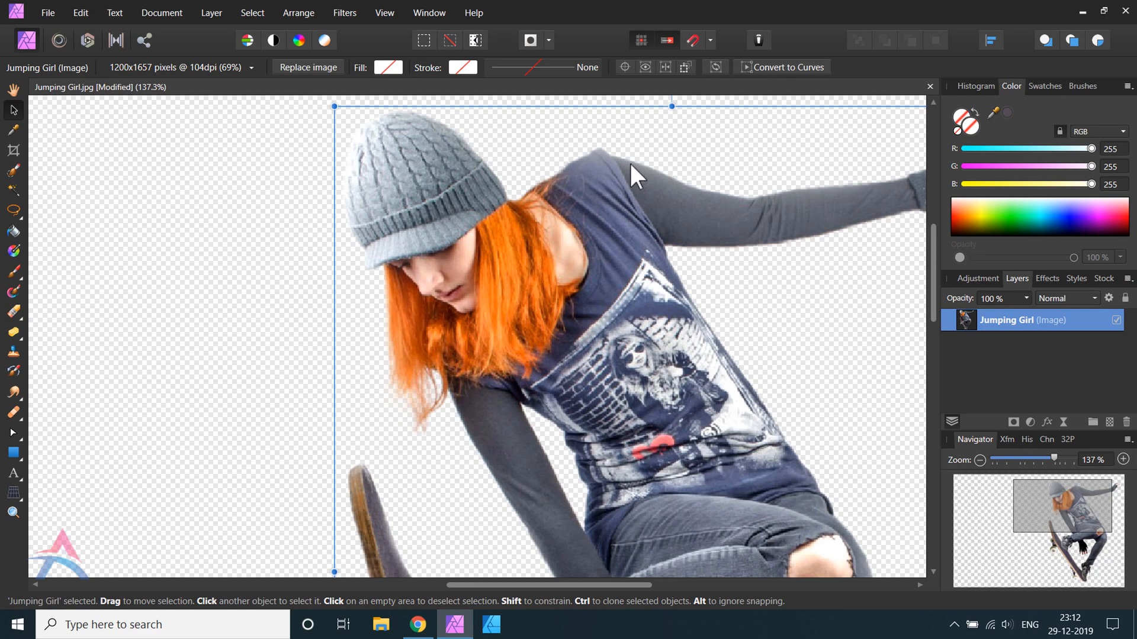
pyautogui.scroll(-2, 629, 163)
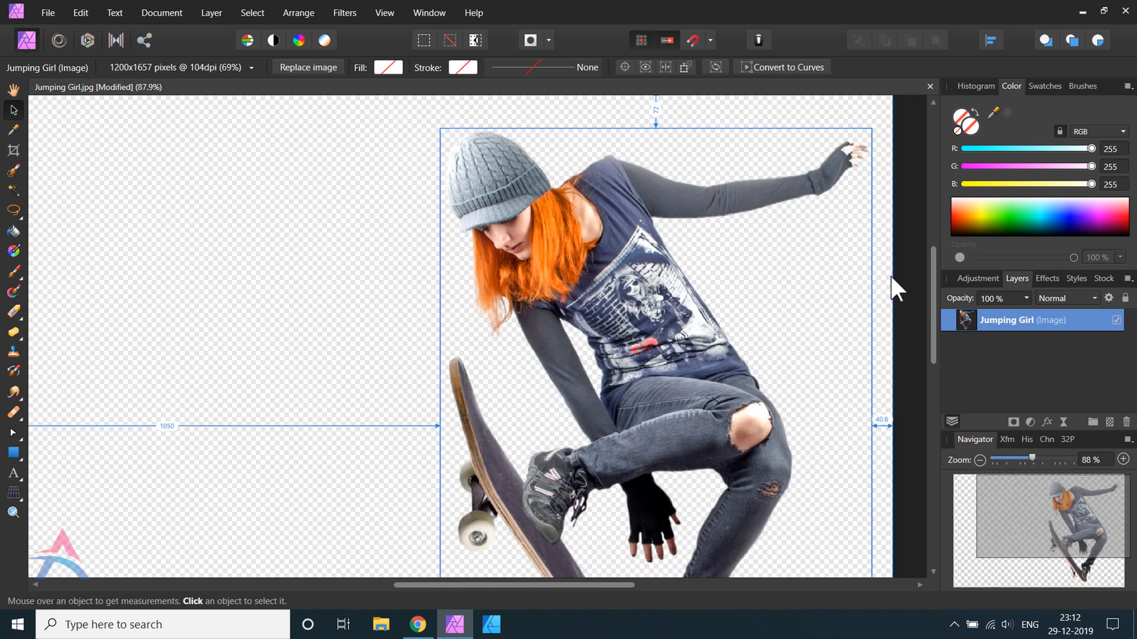
pyautogui.scroll(1, 893, 275)
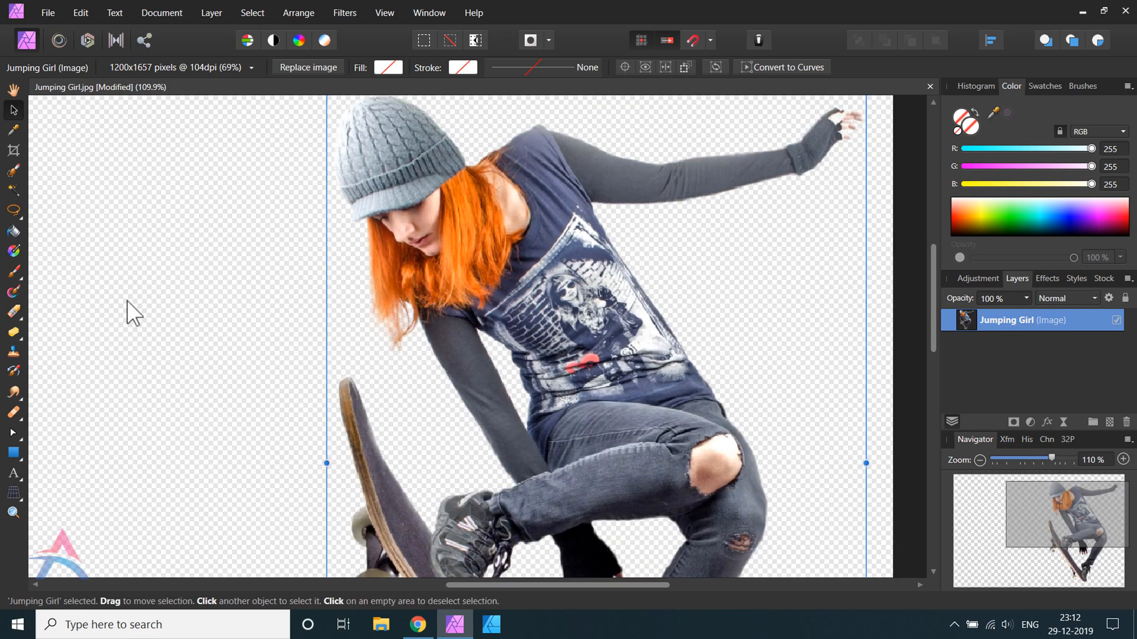
pyautogui.click(13, 453)
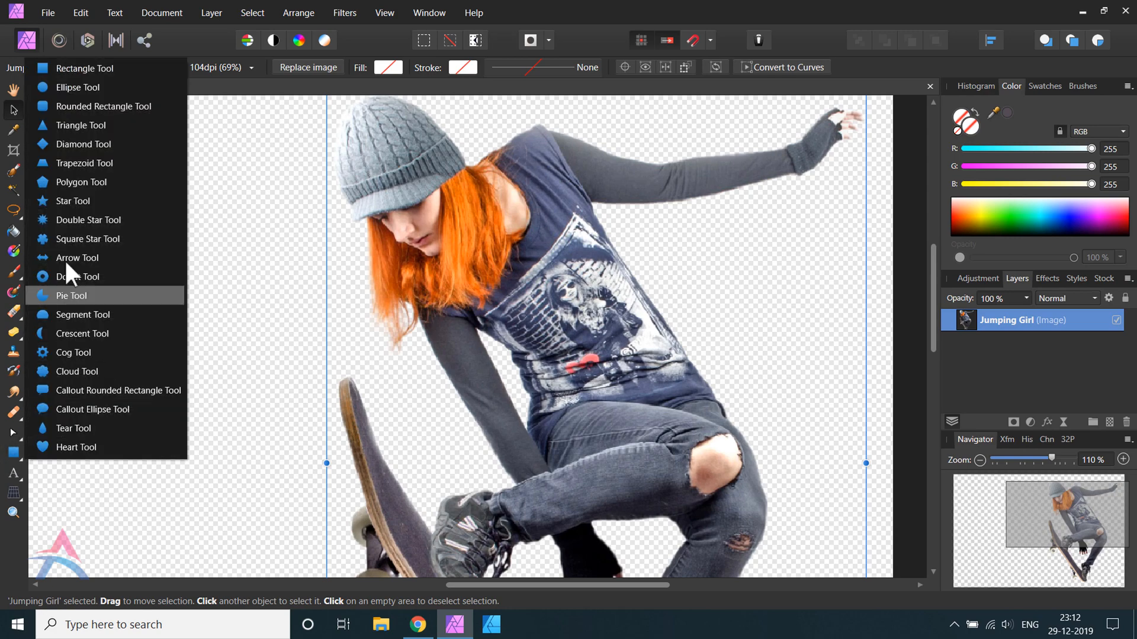
pyautogui.click(61, 71)
pyautogui.moveTo(736, 228); pyautogui.dragTo(859, 256)
# - Duplicate the rectangle five times, offsetting each copy downward so the six rectangles form a continuous vertical stack
pyautogui.click(13, 110)
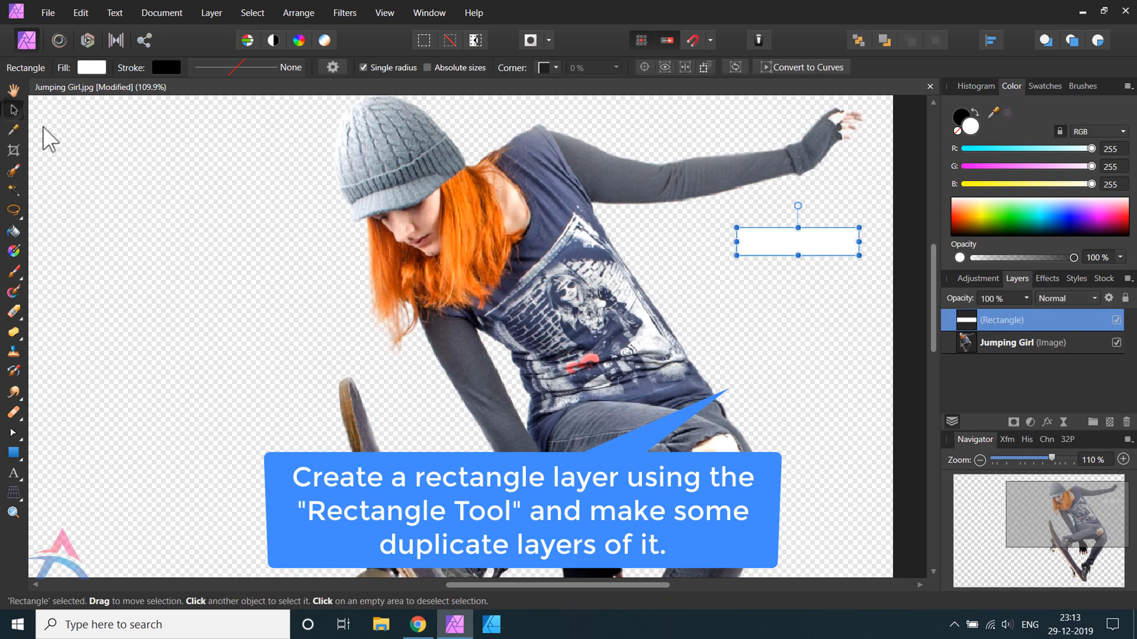
pyautogui.rightClick(1034, 324)
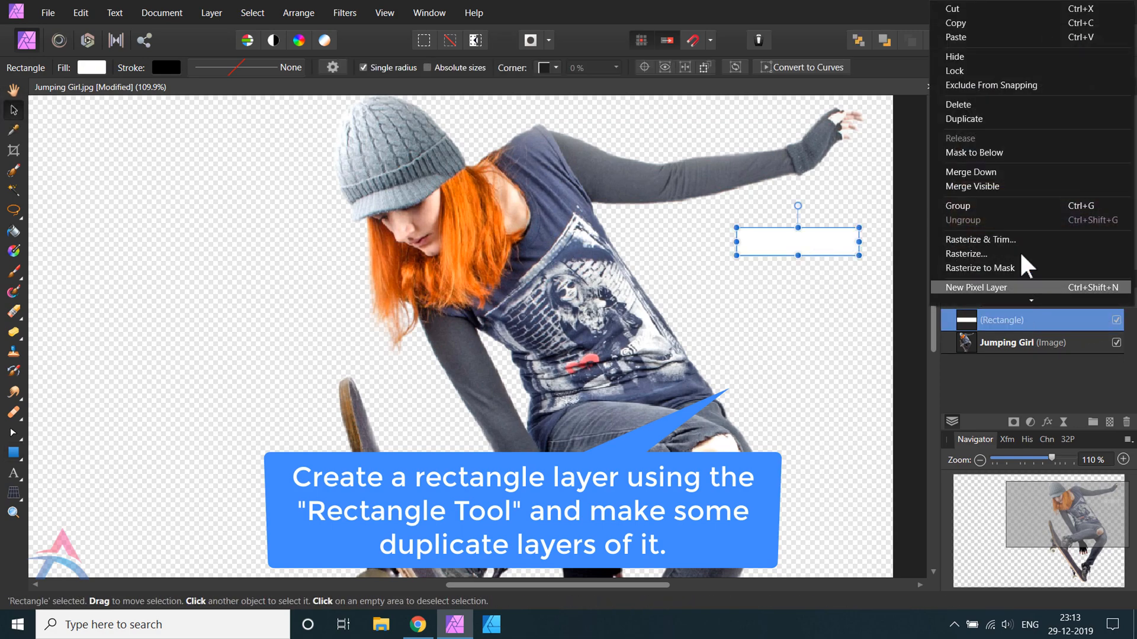
pyautogui.click(1002, 121)
pyautogui.moveTo(842, 242); pyautogui.dragTo(848, 266)
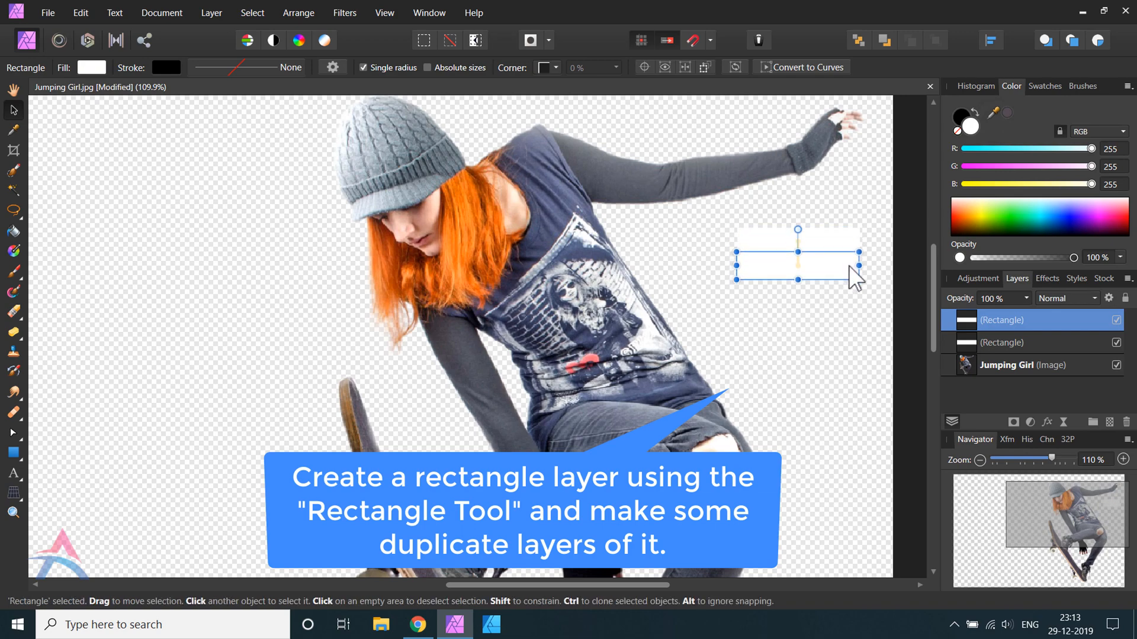
pyautogui.hotkey('ctrl', 'j')
pyautogui.hotkey('ctrl', 'j')
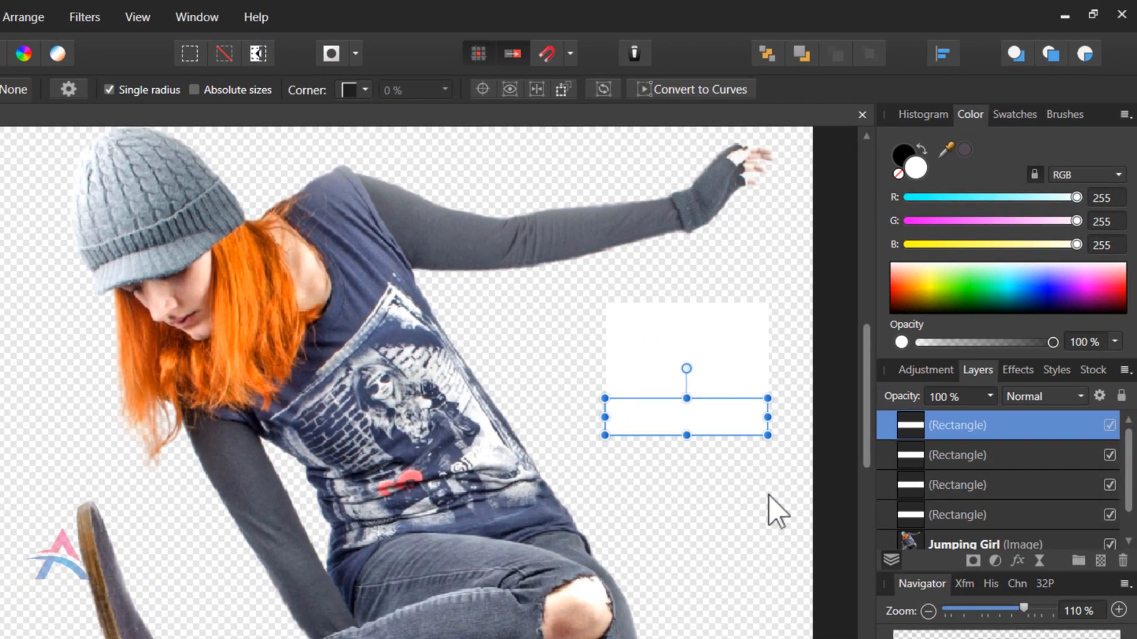
pyautogui.hotkey('ctrl', 'j')
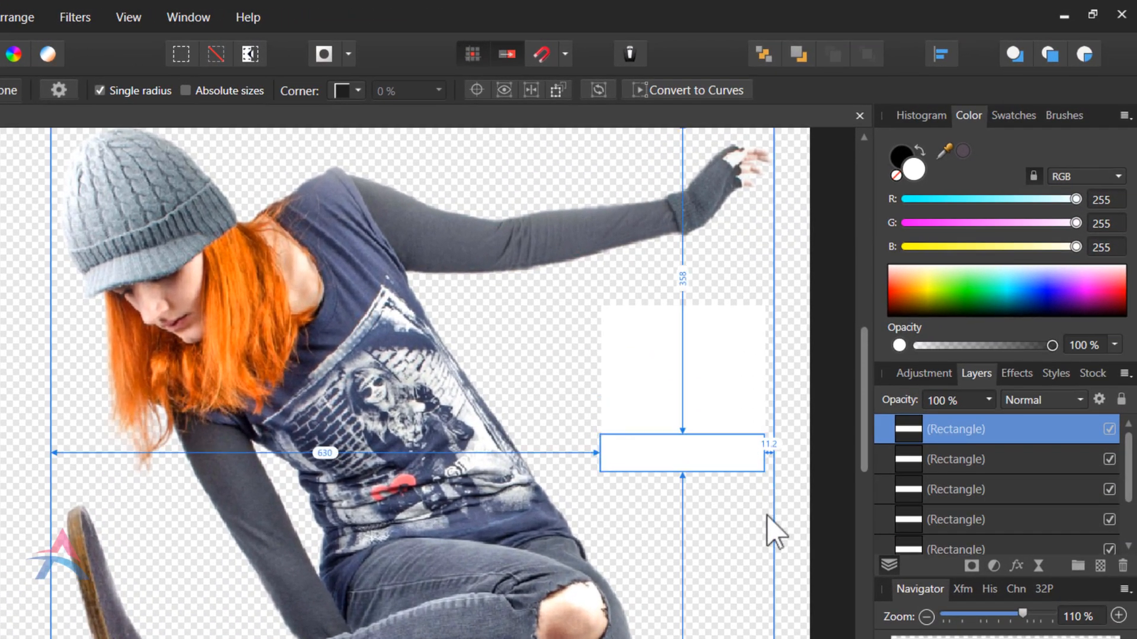
pyautogui.hotkey('ctrl', 'j')
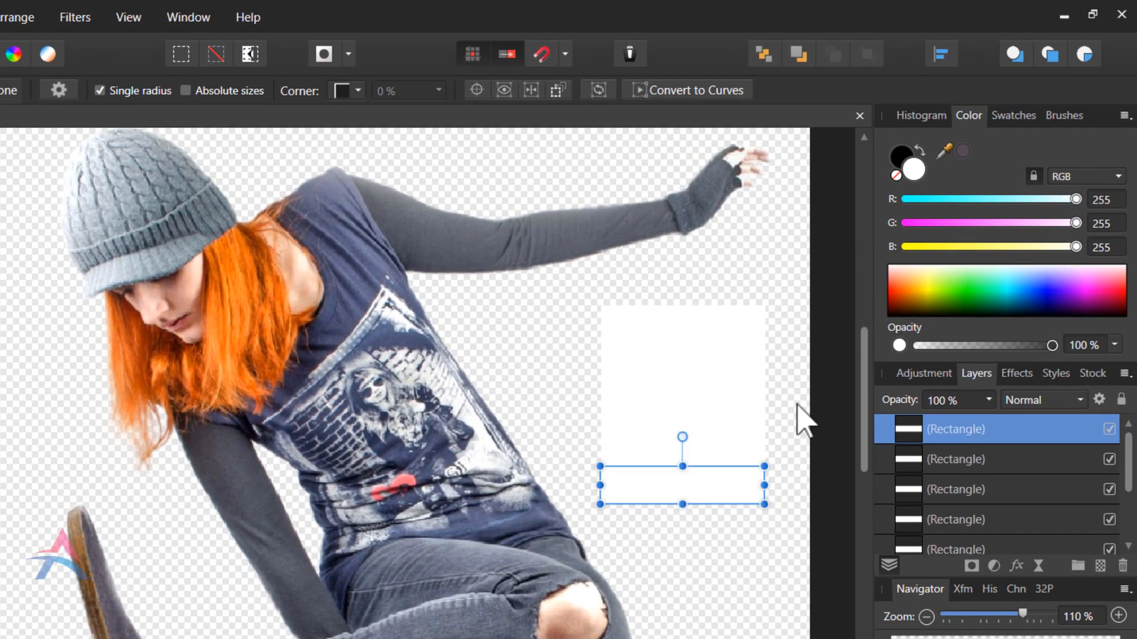
# - Fill the topmost rectangle of the stack with the orange sampled from the girl's hair
pyautogui.click(744, 322)
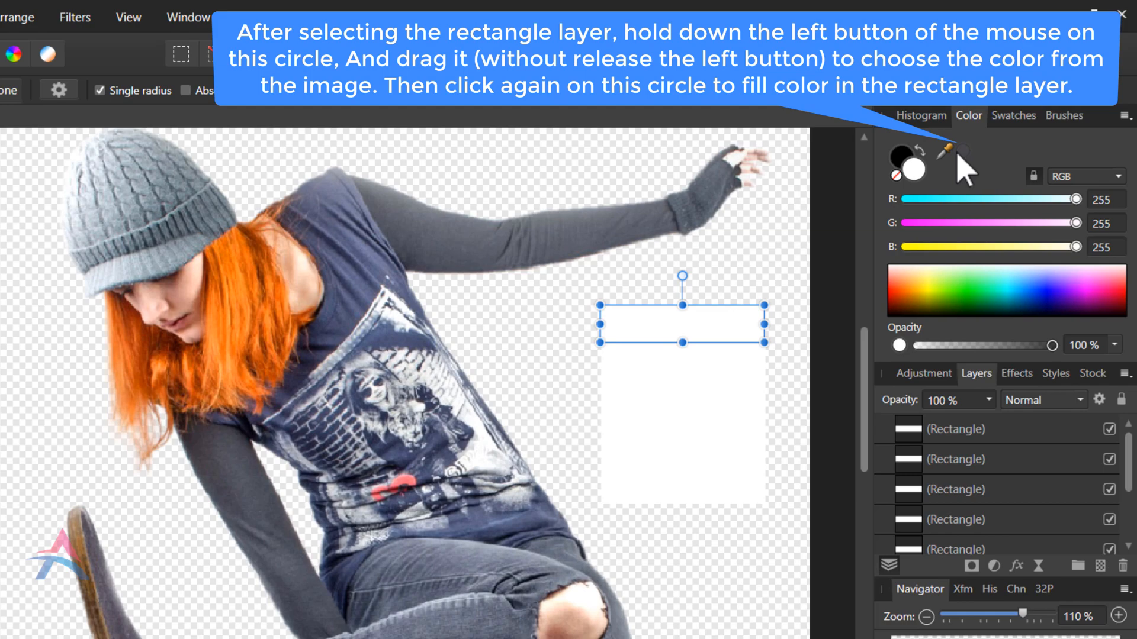
pyautogui.moveTo(963, 151); pyautogui.dragTo(258, 324)
pyautogui.click(963, 152)
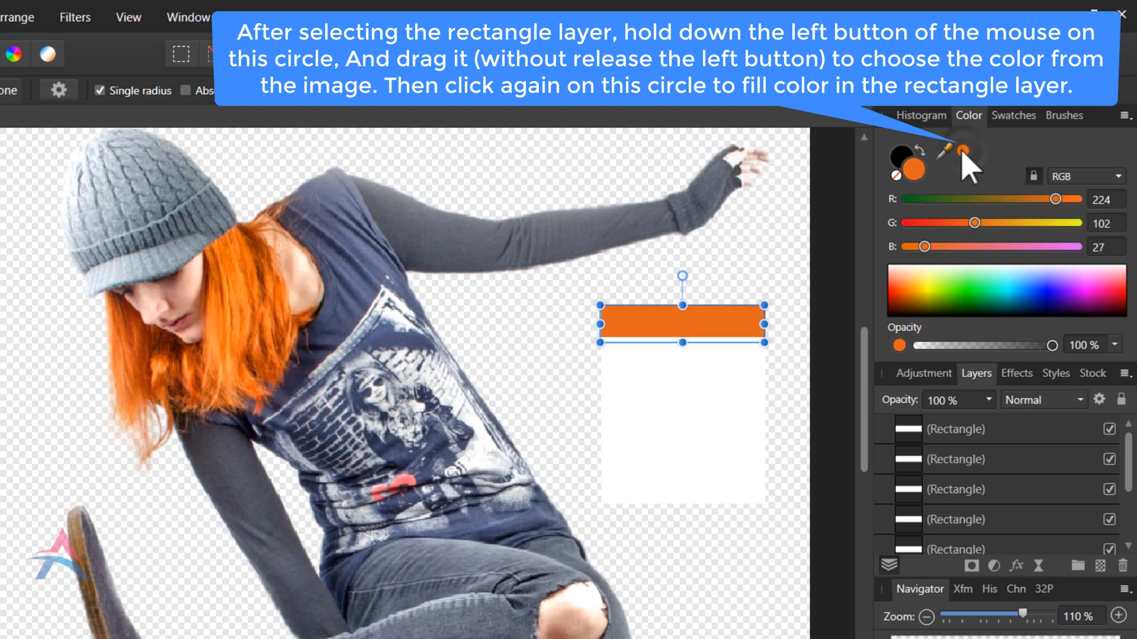
# - Fill the second rectangle with the blue-grey sampled from the girl's knitted hat
pyautogui.click(750, 358)
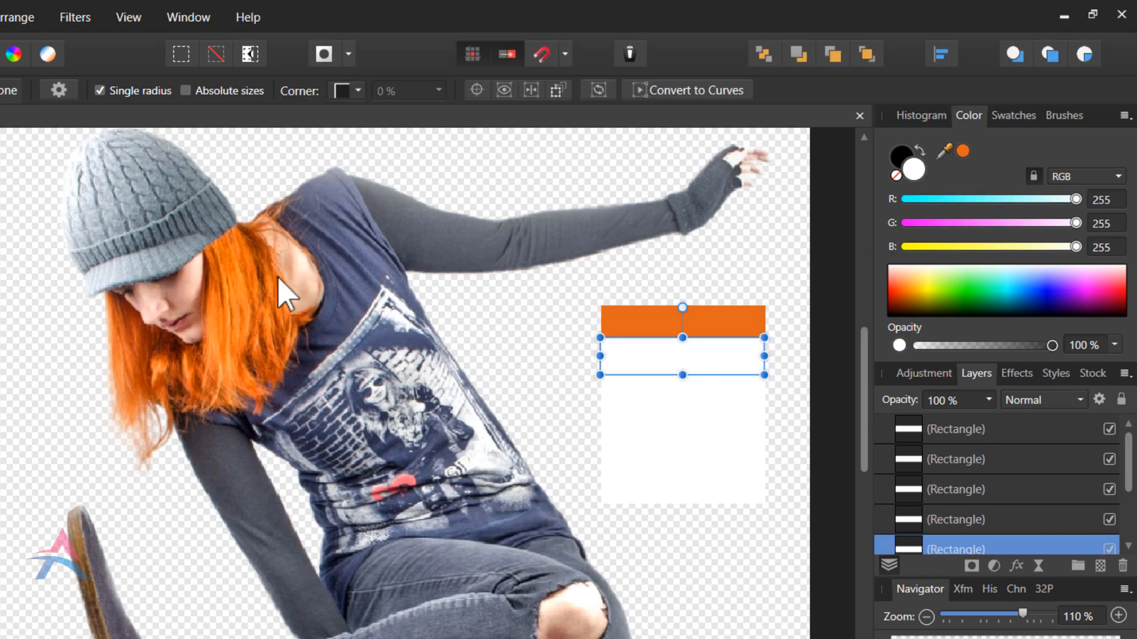
pyautogui.moveTo(966, 153); pyautogui.dragTo(143, 211)
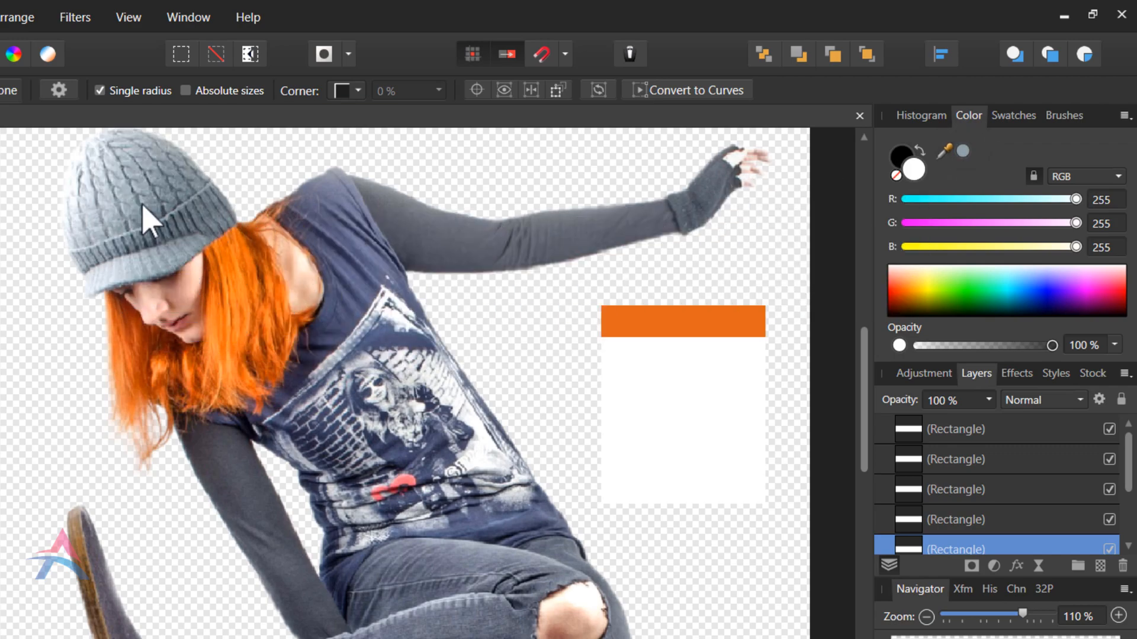
pyautogui.click(964, 151)
# - Fill the third rectangle with the muted blue sampled from the girl's T-shirt
pyautogui.click(755, 396)
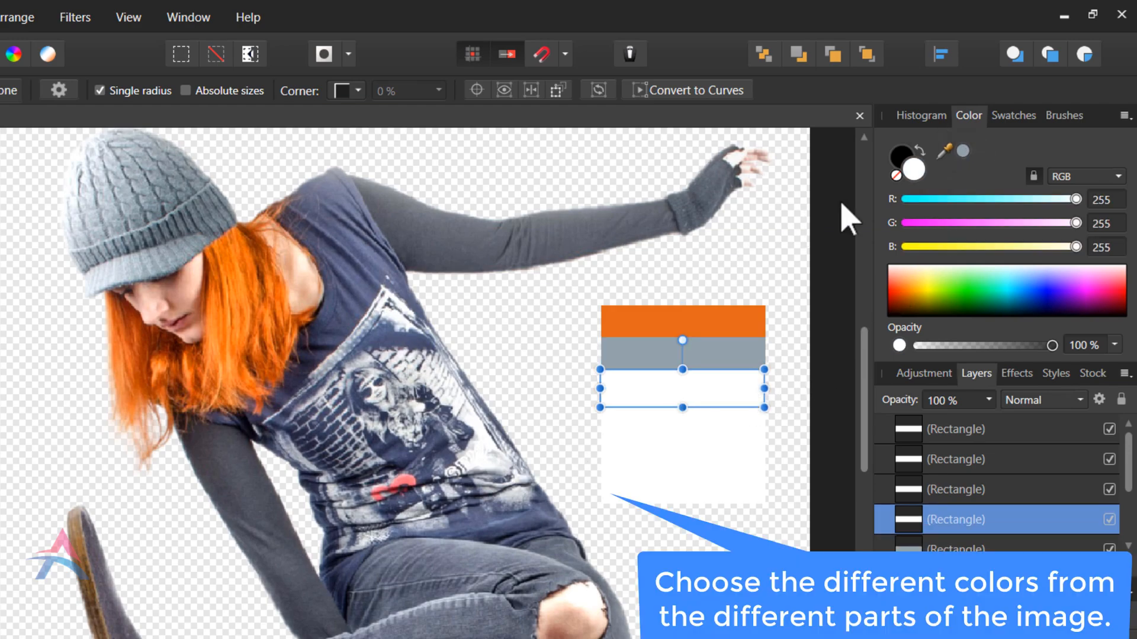
pyautogui.moveTo(963, 151); pyautogui.dragTo(368, 264)
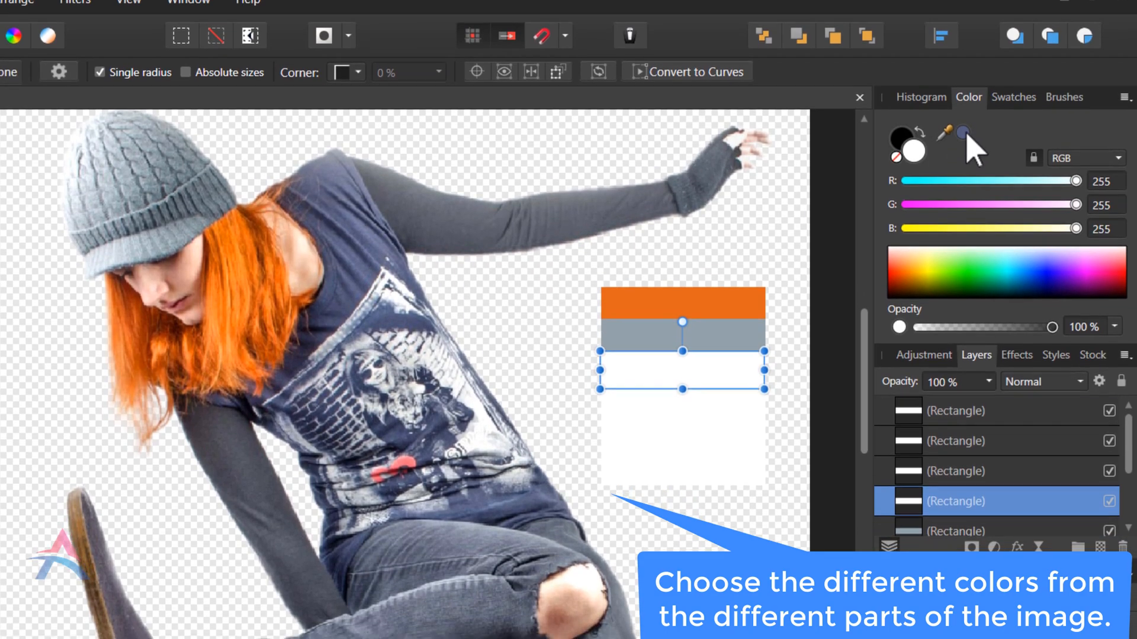
pyautogui.click(963, 134)
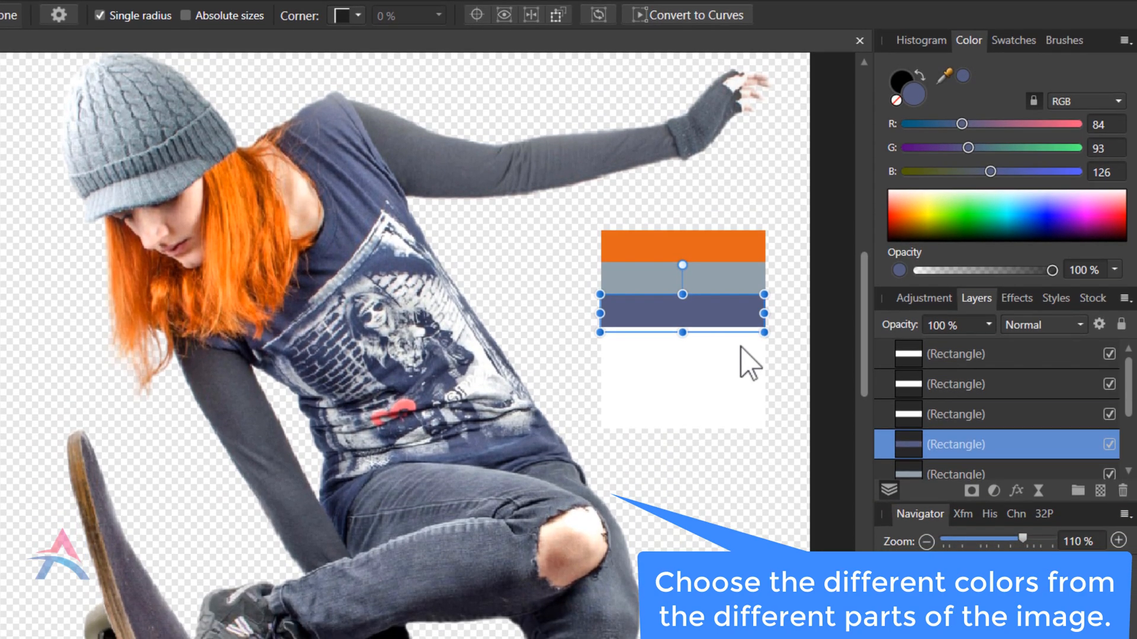
# - Fill the fourth rectangle with the skin tone sampled from the knee showing through the torn jeans
pyautogui.click(745, 353)
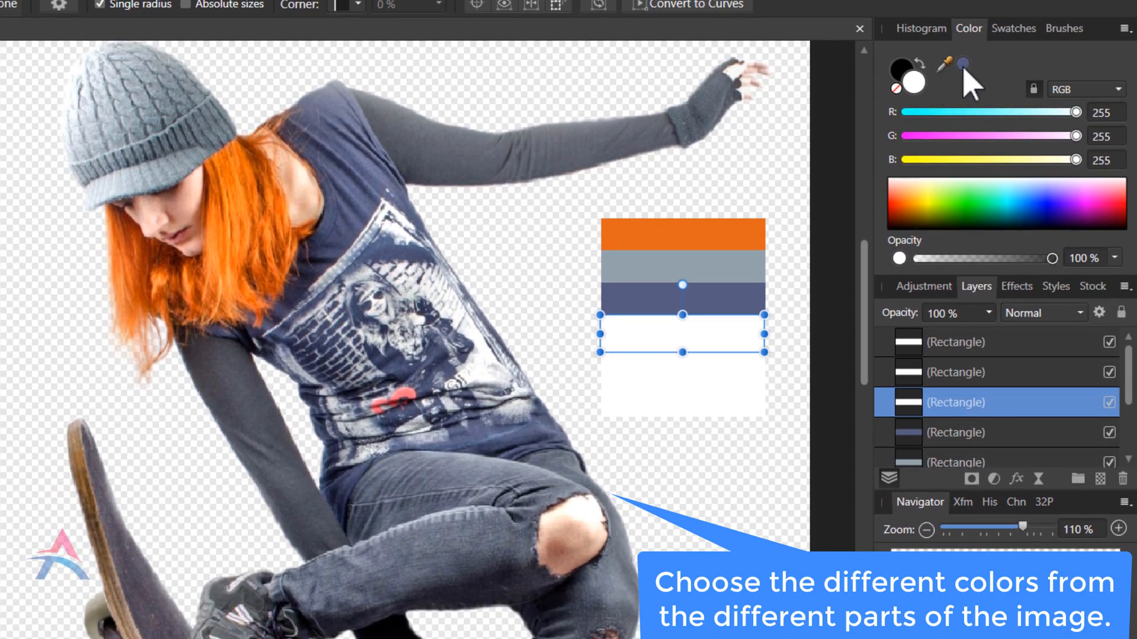
pyautogui.moveTo(964, 68); pyautogui.dragTo(574, 539)
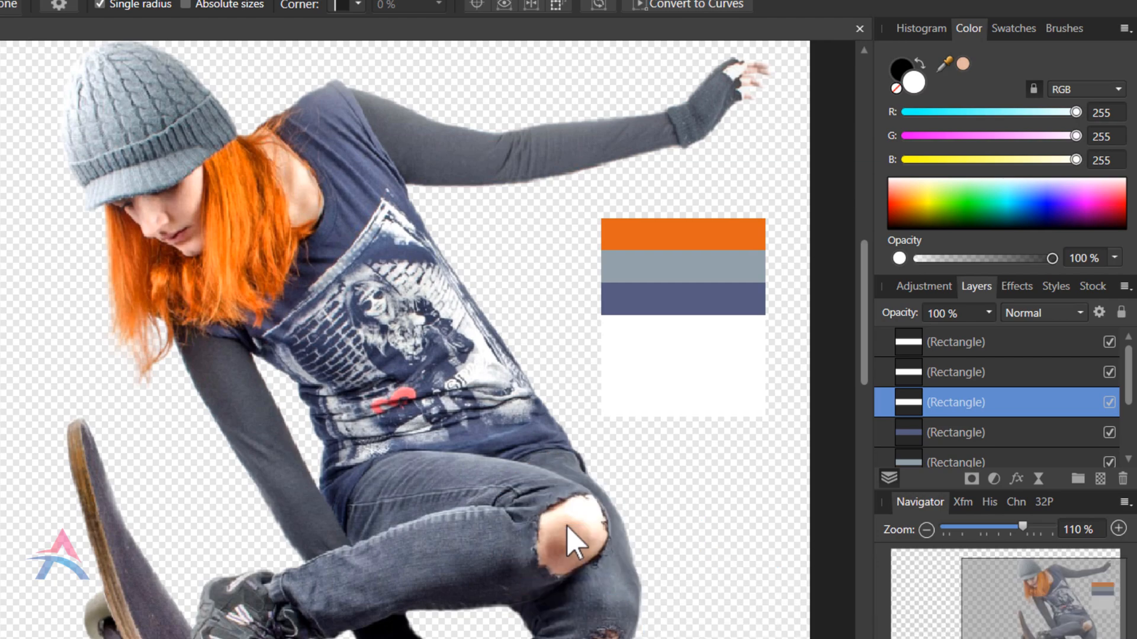
pyautogui.click(963, 64)
# - Fill the fifth rectangle with the dark purple-grey sampled from the skateboard deck
pyautogui.click(747, 379)
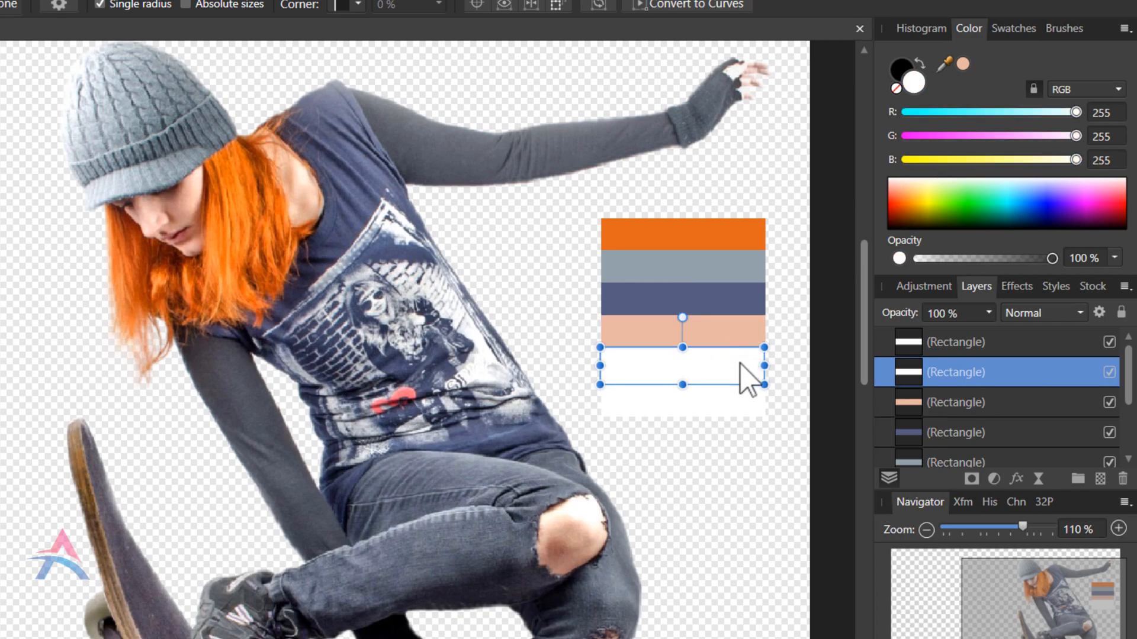
pyautogui.moveTo(866, 328); pyautogui.dragTo(866, 380)
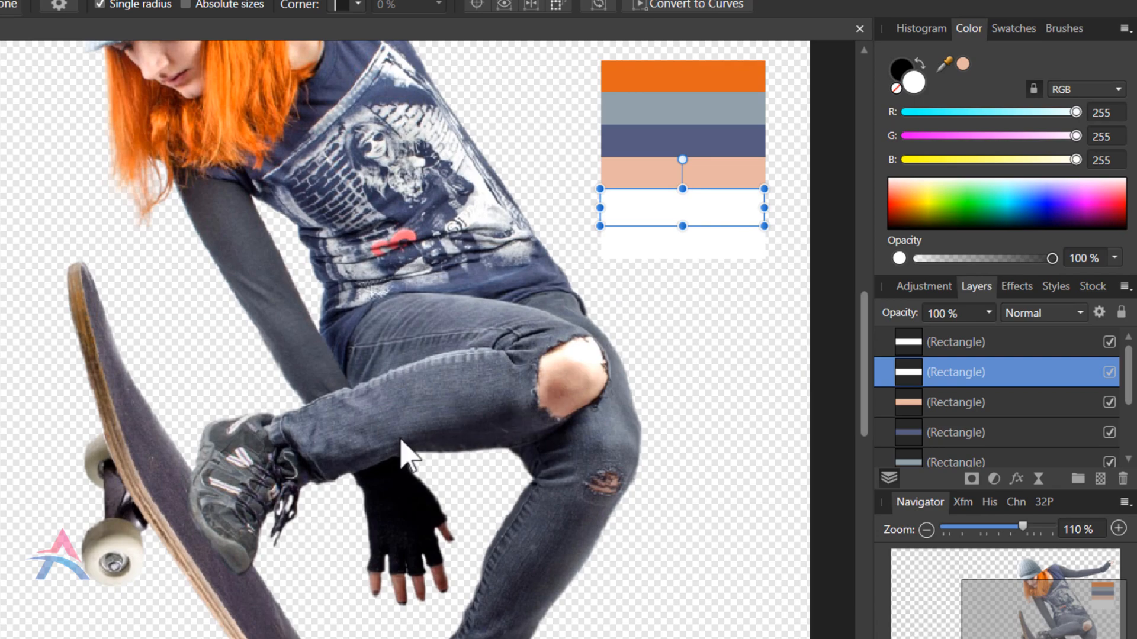
pyautogui.moveTo(963, 64); pyautogui.dragTo(166, 481)
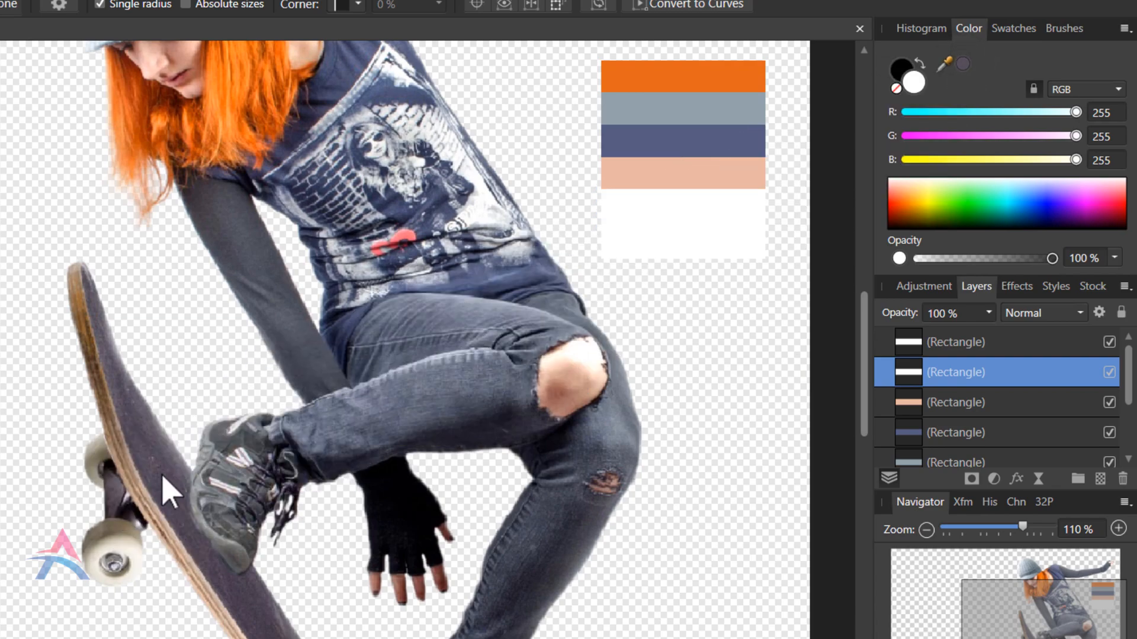
pyautogui.click(964, 65)
# - Delete the leftover white rectangle at the bottom of the stack
pyautogui.click(742, 255)
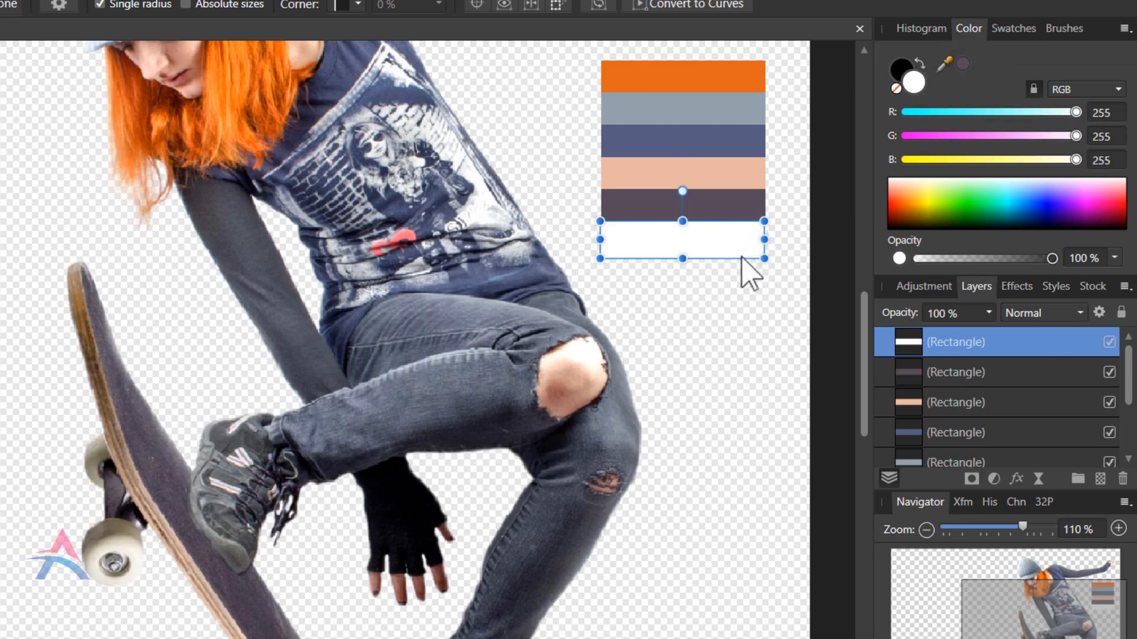
pyautogui.press('Delete')
# - Add an Outer Shadow effect with 8.6 px radius and 97% opacity to the three middle rectangles
pyautogui.scroll(-5, 612, 284)
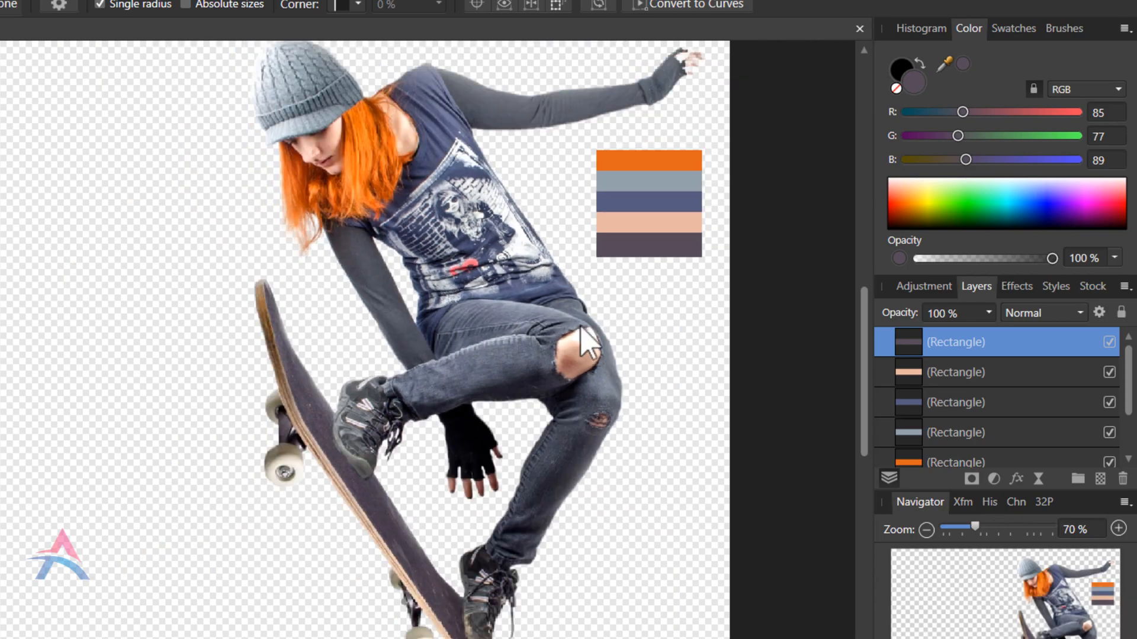
pyautogui.scroll(2, 698, 208)
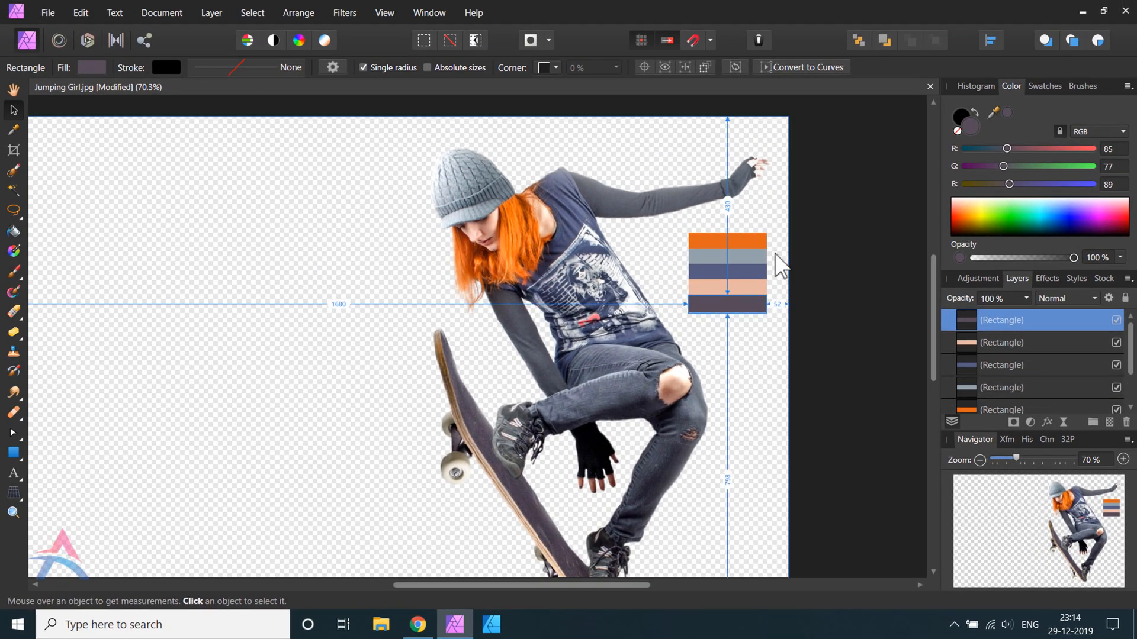
pyautogui.scroll(6, 774, 266)
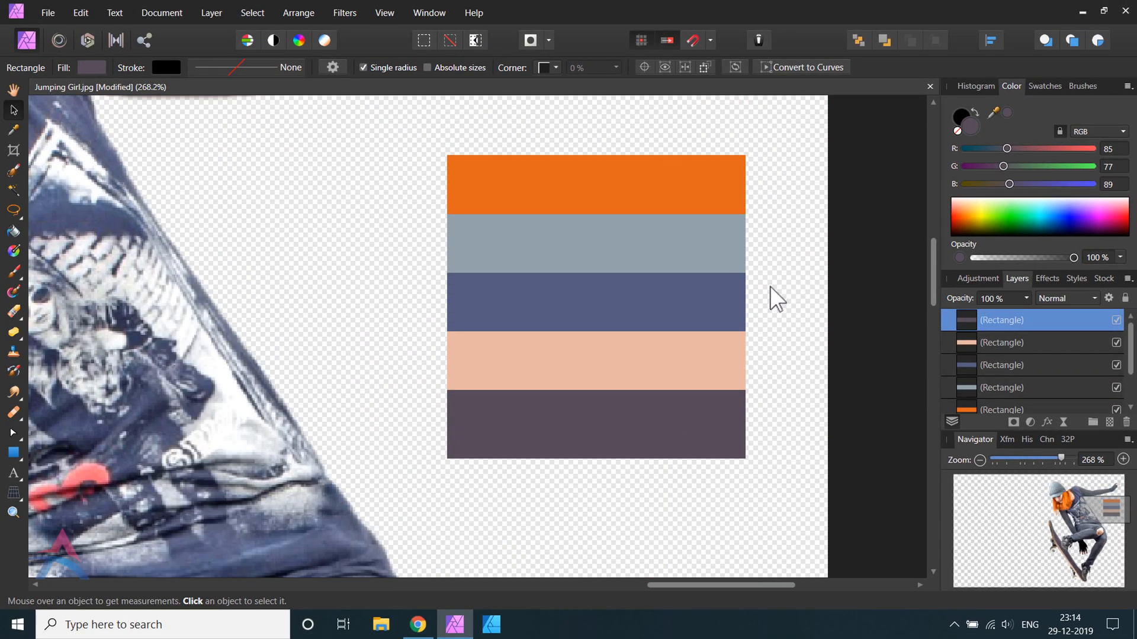
pyautogui.click(713, 230)
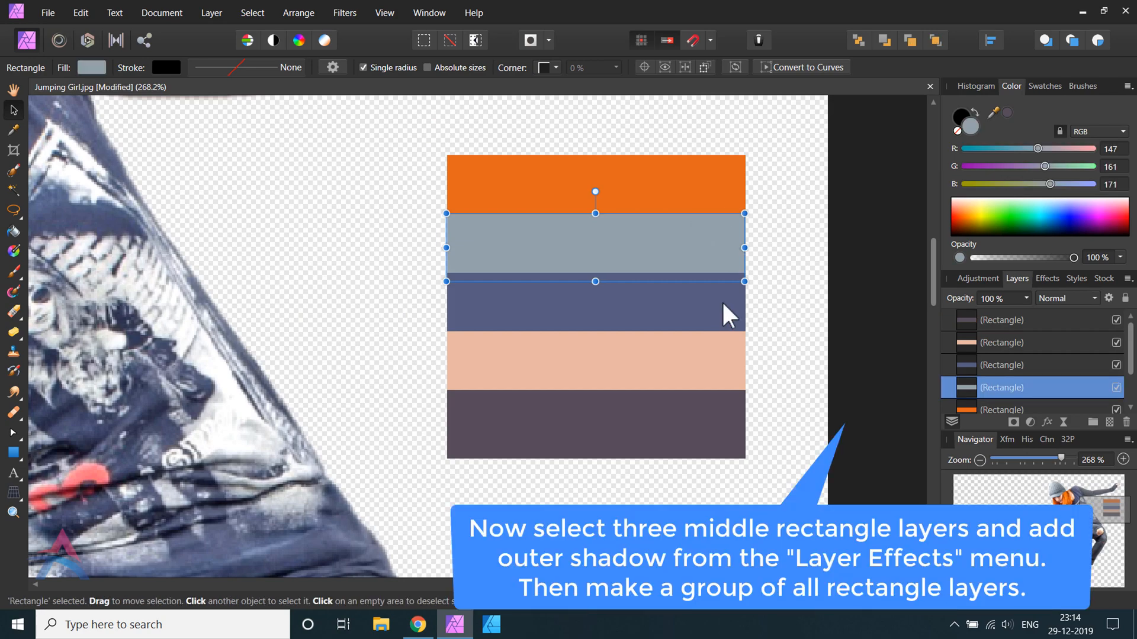
pyautogui.keyDown('shift'); pyautogui.click(723, 303); pyautogui.keyUp('shift')
pyautogui.keyDown('shift'); pyautogui.click(724, 362); pyautogui.keyUp('shift')
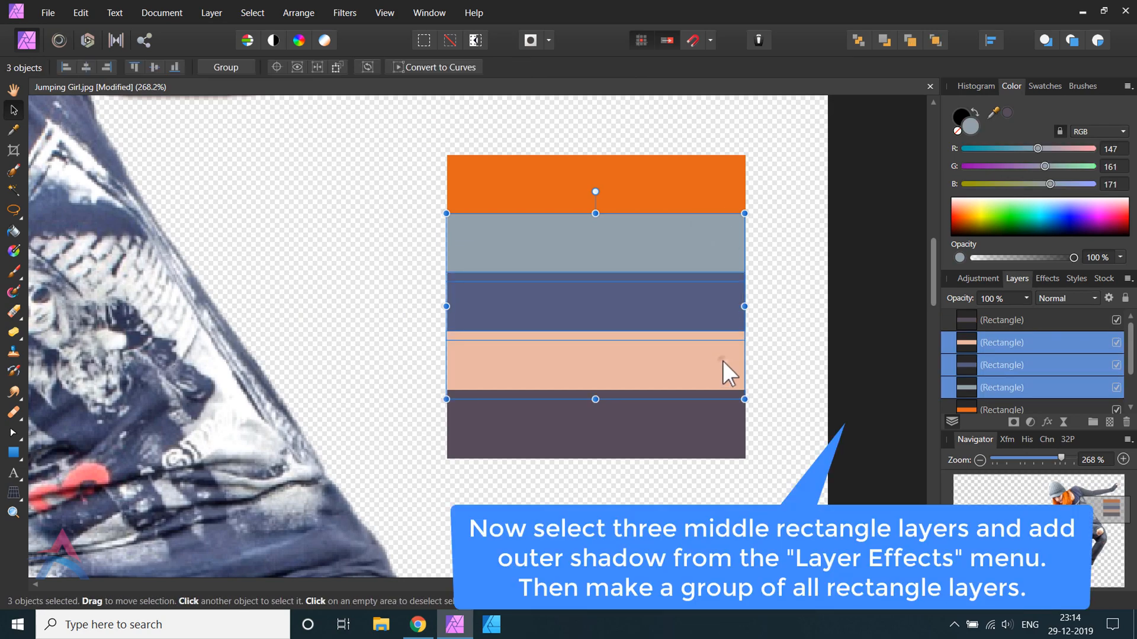
pyautogui.click(1047, 421)
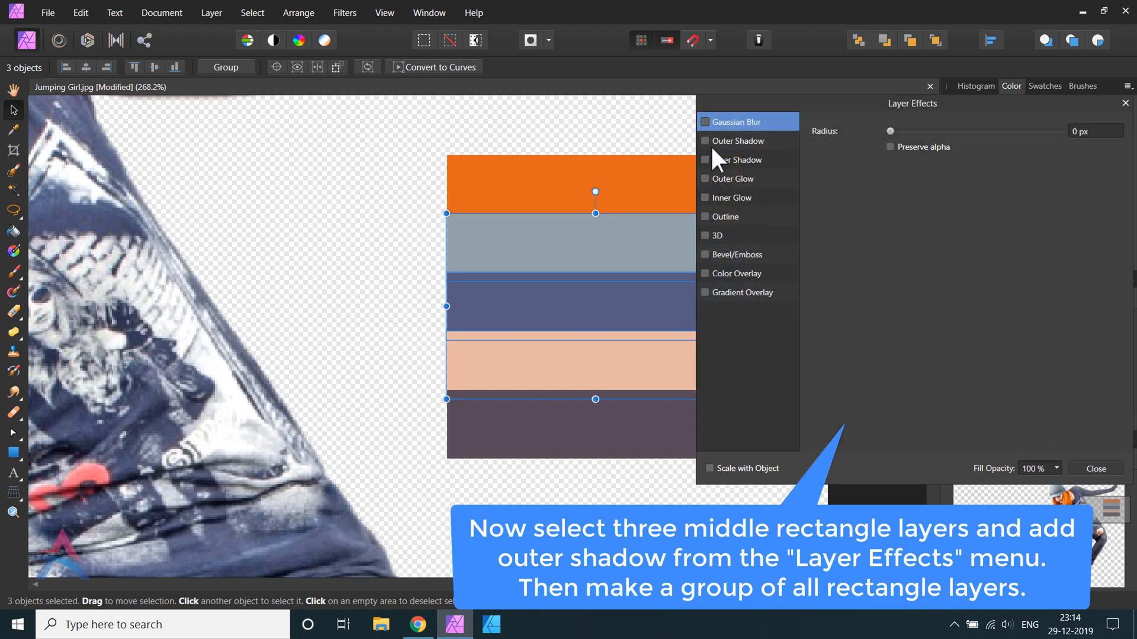
pyautogui.click(722, 141)
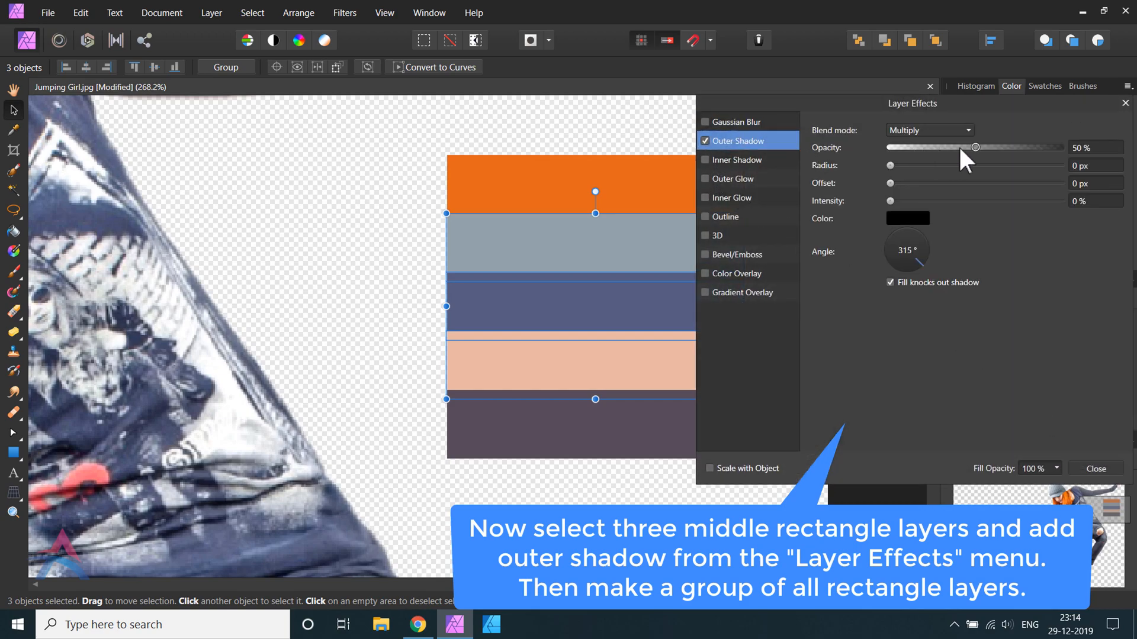
pyautogui.moveTo(890, 165); pyautogui.dragTo(1042, 148)
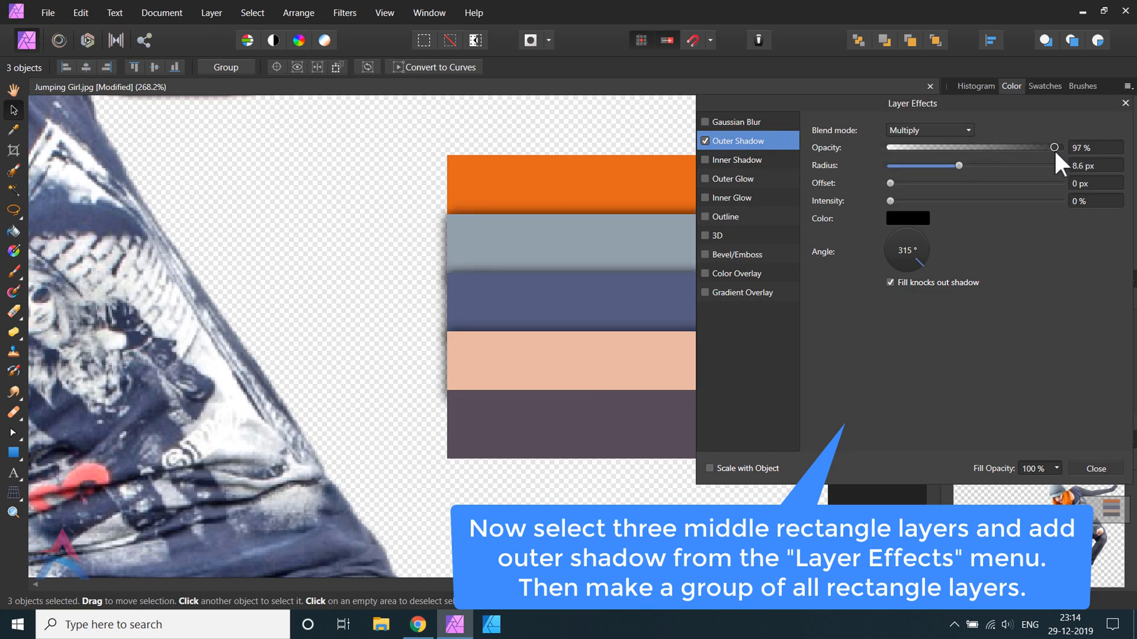
pyautogui.click(1125, 103)
# - Group all five coloured rectangles of the palette
pyautogui.scroll(-5, 648, 269)
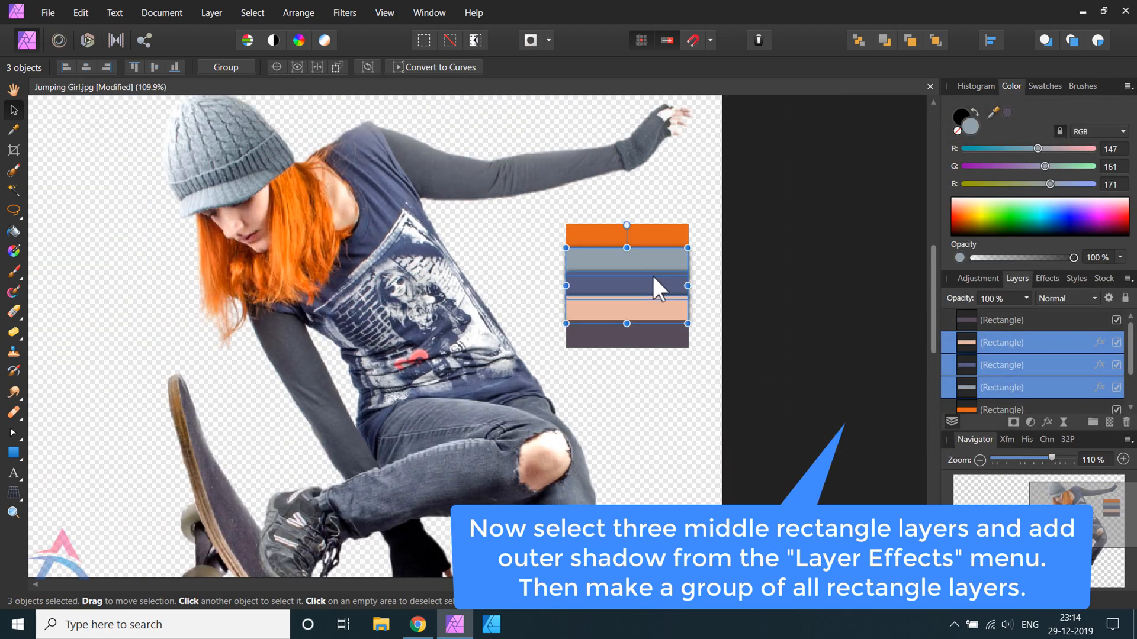
pyautogui.click(740, 274)
pyautogui.scroll(-2, 793, 277)
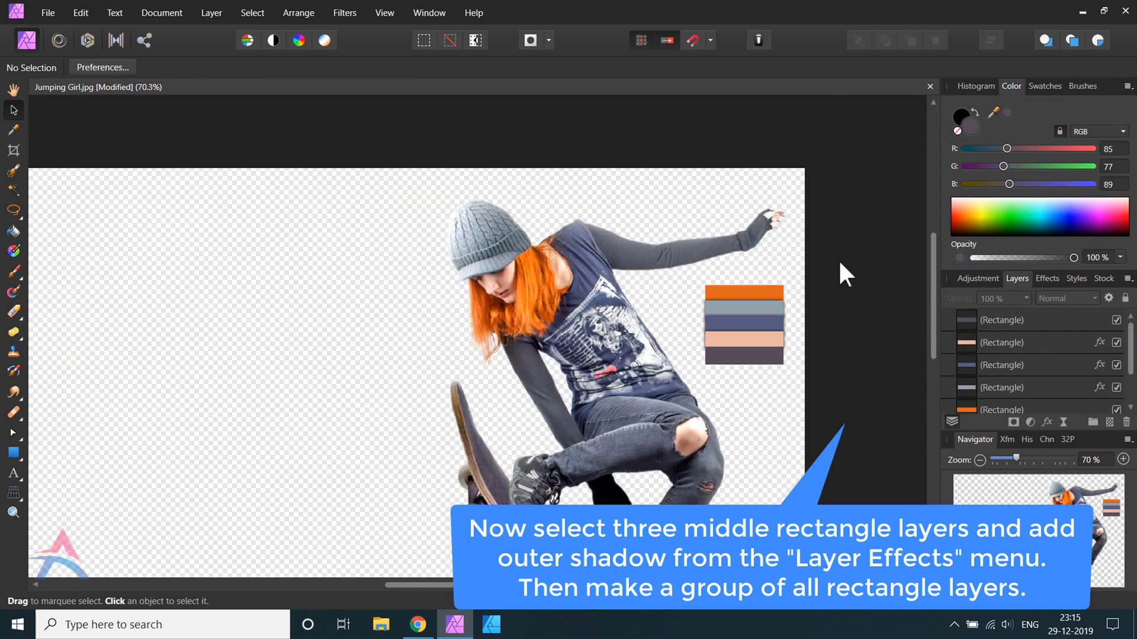
pyautogui.moveTo(828, 292); pyautogui.dragTo(659, 396)
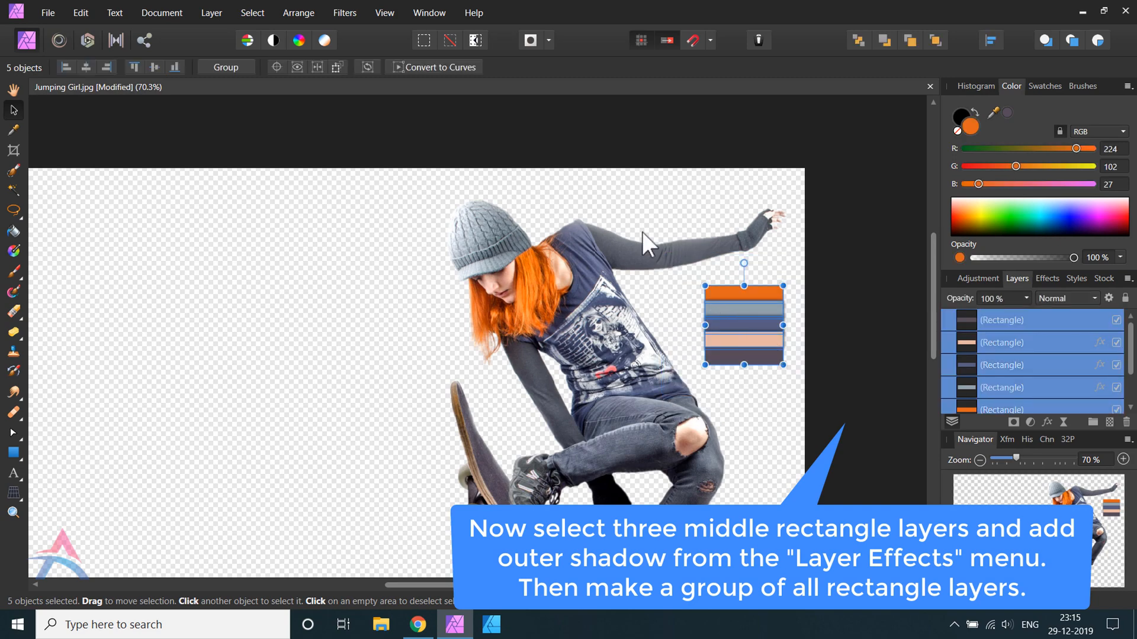
pyautogui.click(228, 66)
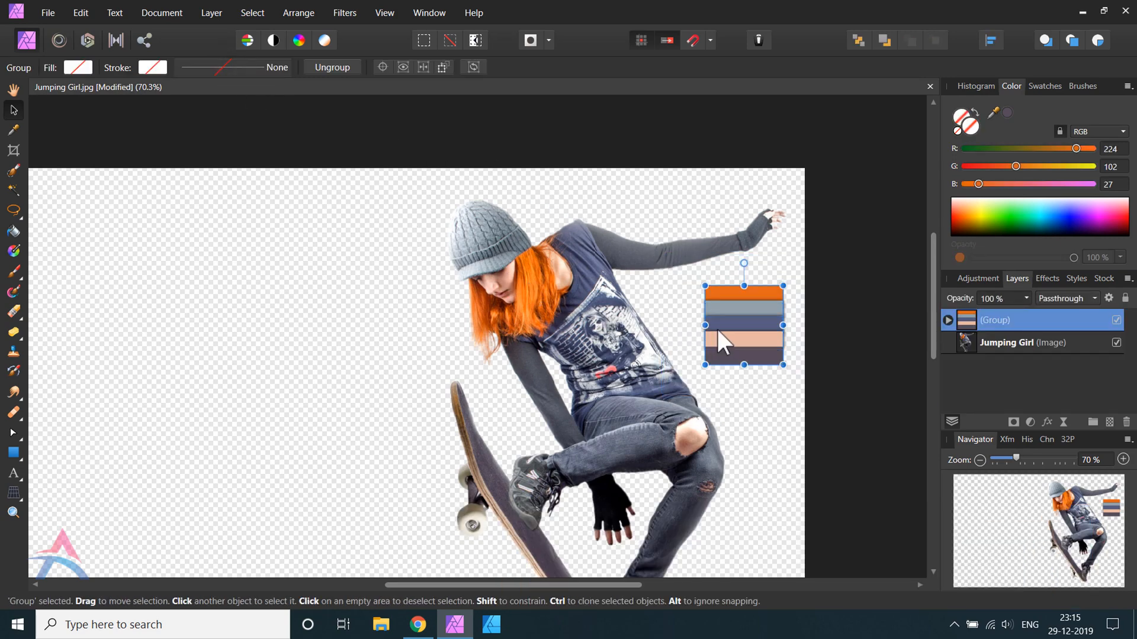
# - Stretch the rectangle group across the full canvas width and apply the Rectangular To Polar distortion
pyautogui.moveTo(704, 325); pyautogui.dragTo(66, 323)
pyautogui.moveTo(842, 325); pyautogui.dragTo(875, 325)
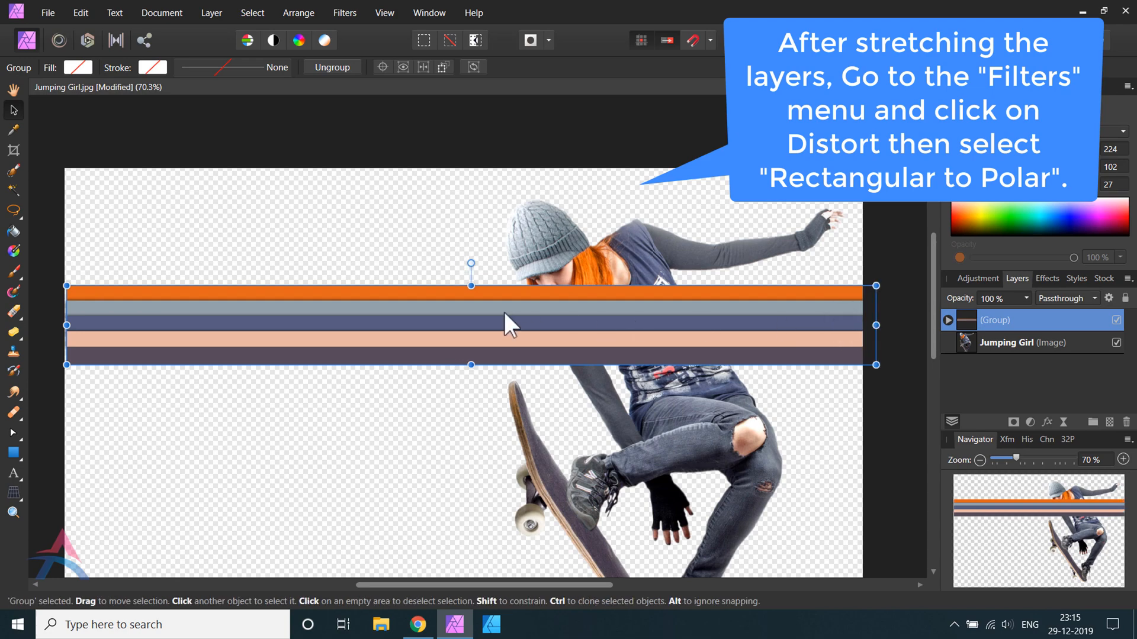
pyautogui.click(354, 11)
pyautogui.moveTo(364, 66)
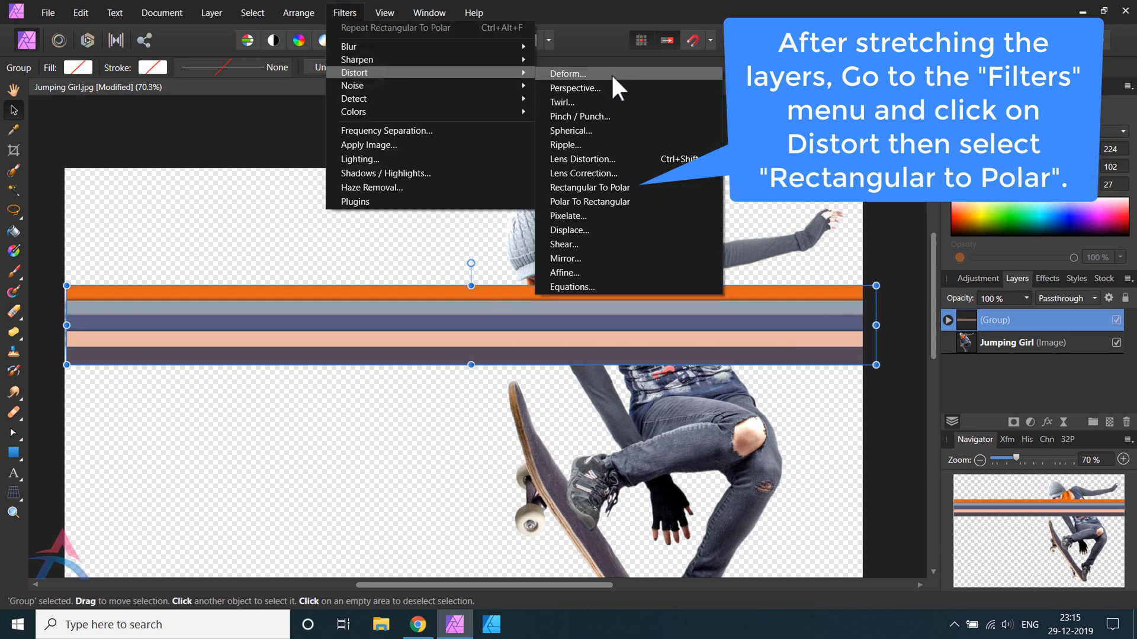
pyautogui.click(622, 187)
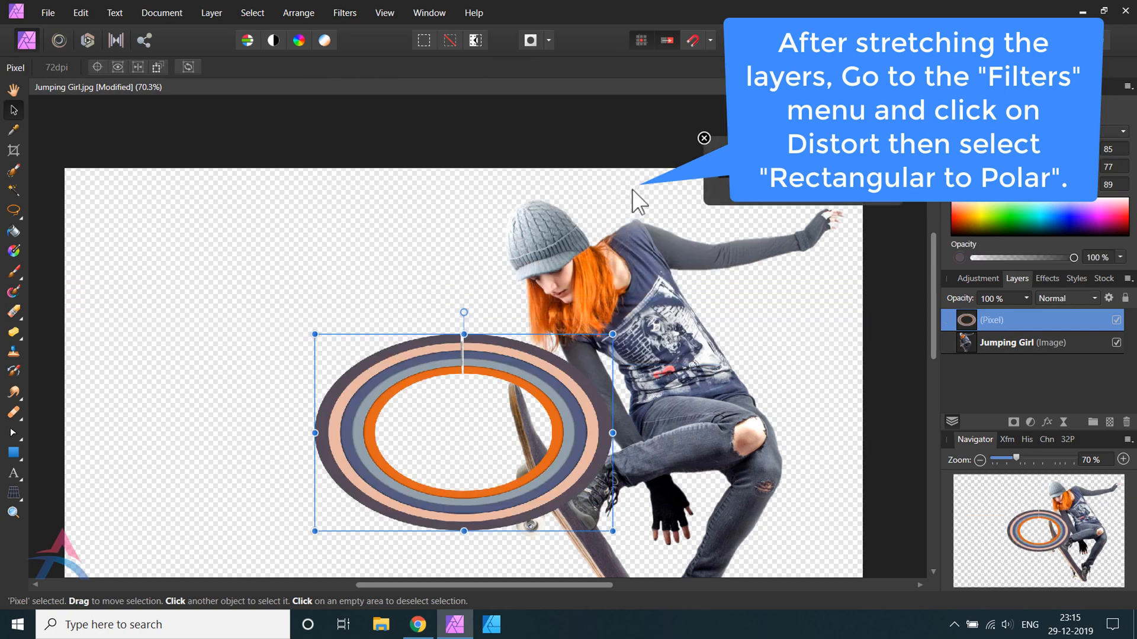
# - Stretch the striped ellipse vertically into a rounder ring and place its layer beneath the Jumping Girl layer
pyautogui.moveTo(447, 334); pyautogui.dragTo(450, 269)
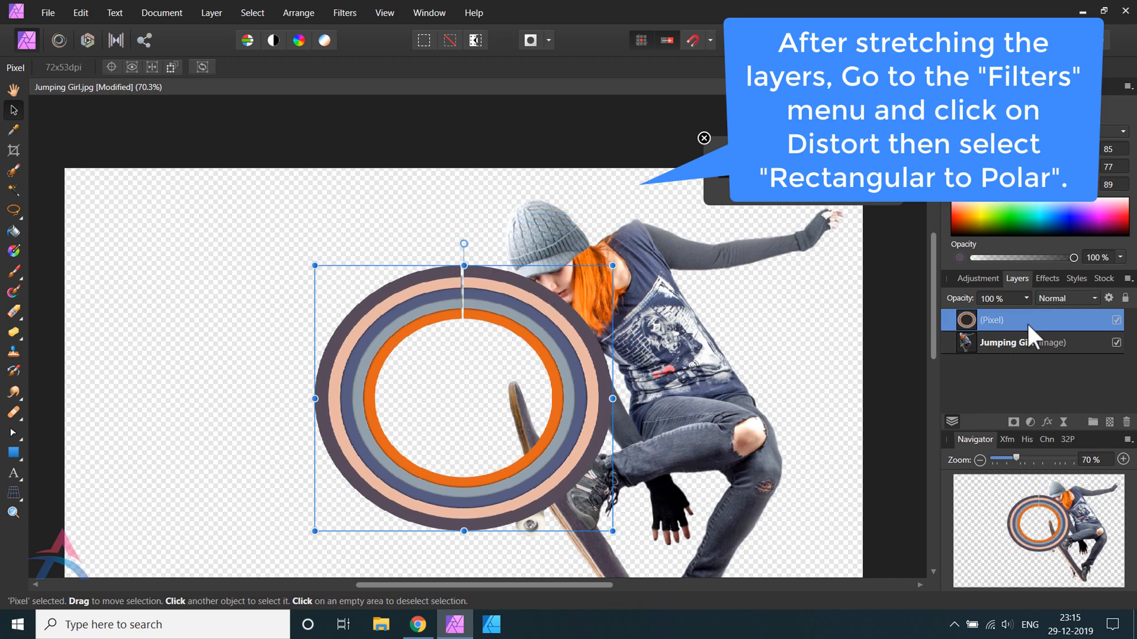
pyautogui.moveTo(989, 319); pyautogui.dragTo(987, 374)
pyautogui.scroll(-3, 568, 308)
pyautogui.scroll(1, 552, 324)
pyautogui.scroll(-1, 528, 346)
pyautogui.scroll(2, 513, 386)
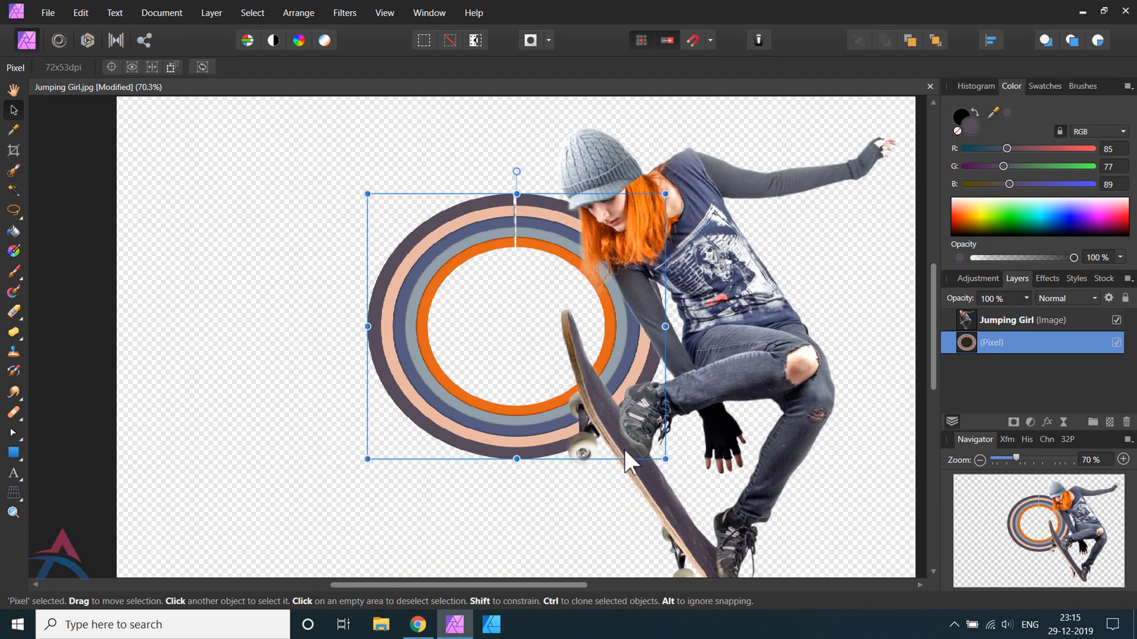
# - Enlarge the striped ring and move the skateboarder image to the ring's centre
pyautogui.moveTo(662, 465); pyautogui.dragTo(741, 493)
pyautogui.scroll(-1, 607, 232)
pyautogui.scroll(-1, 614, 278)
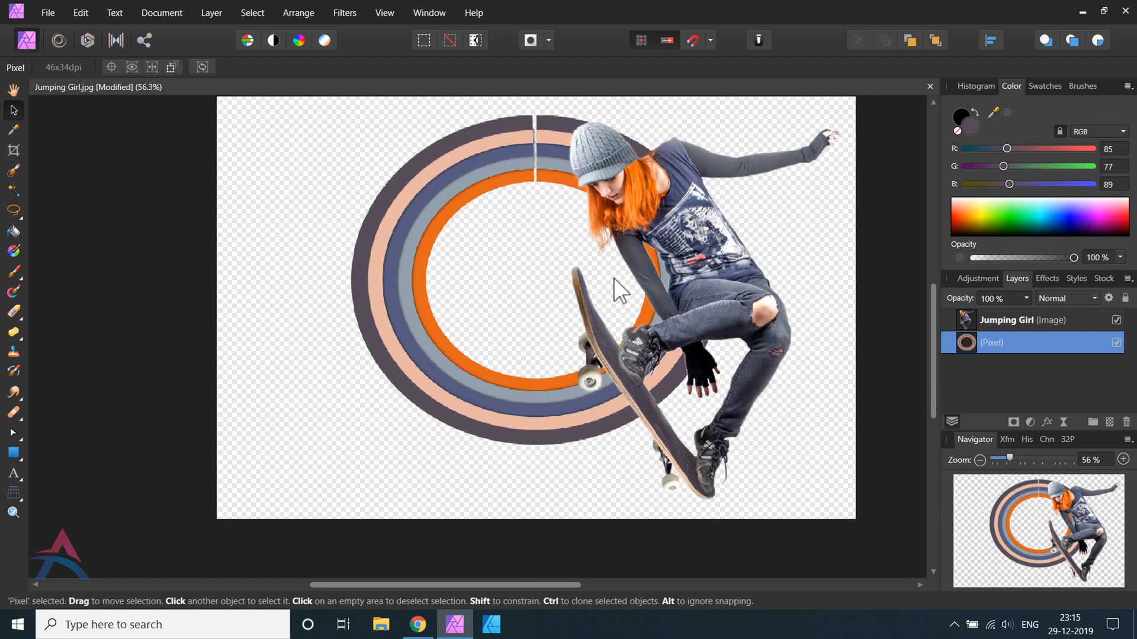
pyautogui.scroll(-1, 610, 279)
pyautogui.moveTo(550, 411); pyautogui.dragTo(549, 424)
pyautogui.click(731, 317)
pyautogui.moveTo(731, 317); pyautogui.dragTo(628, 322)
# - Resize and reposition the striped ring so it frames the skateboarder and fits within the canvas height
pyautogui.click(425, 413)
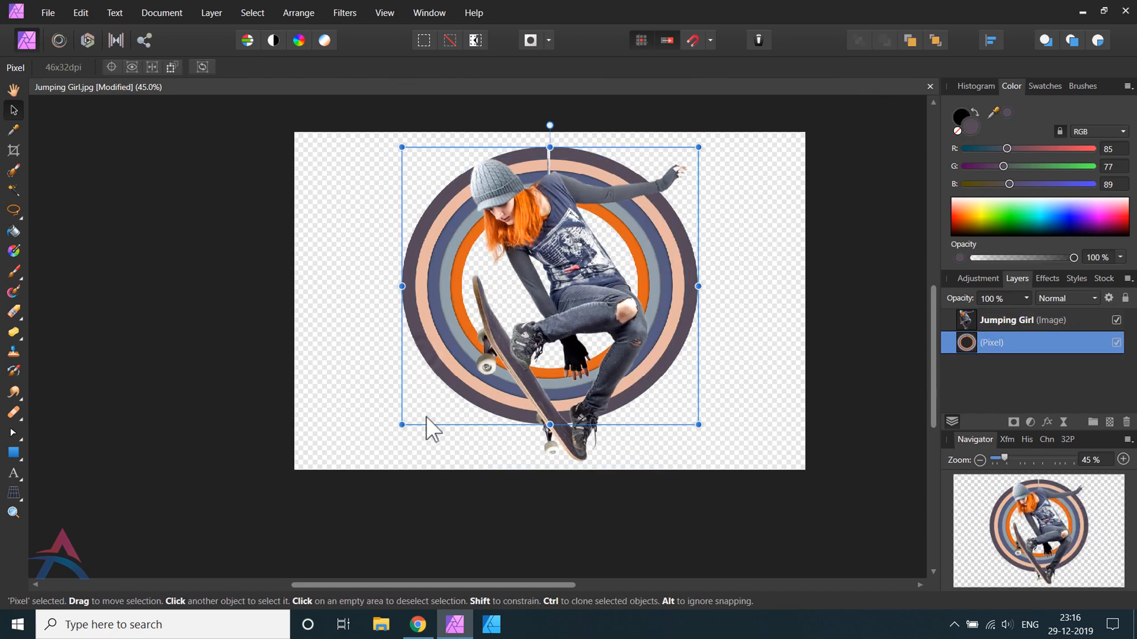
pyautogui.moveTo(402, 425); pyautogui.dragTo(385, 462)
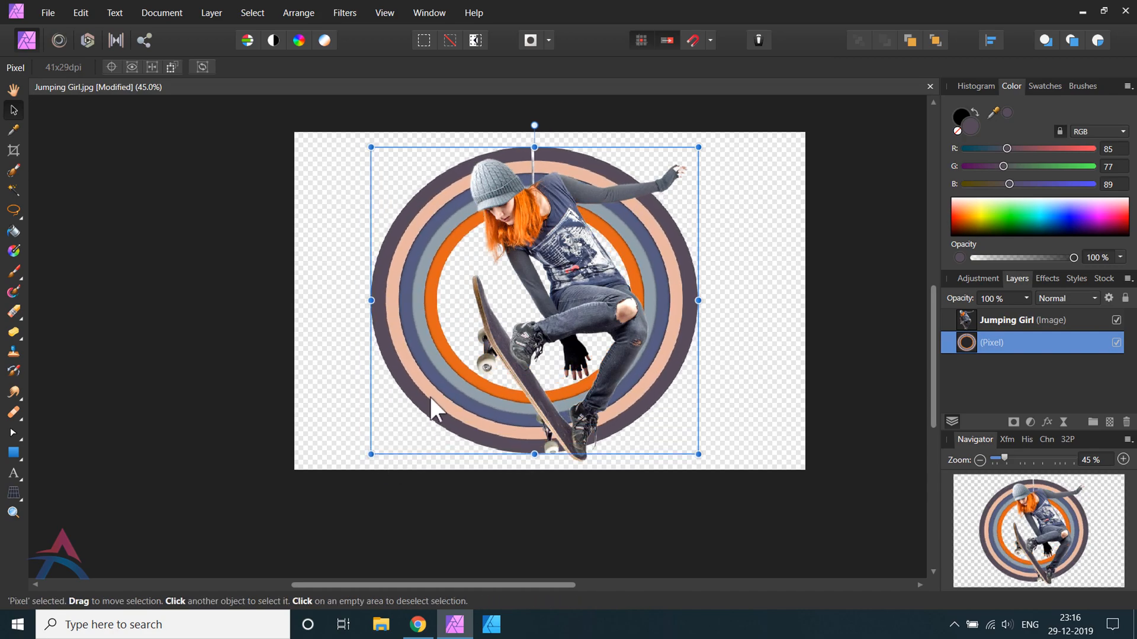
pyautogui.moveTo(699, 147); pyautogui.dragTo(690, 153)
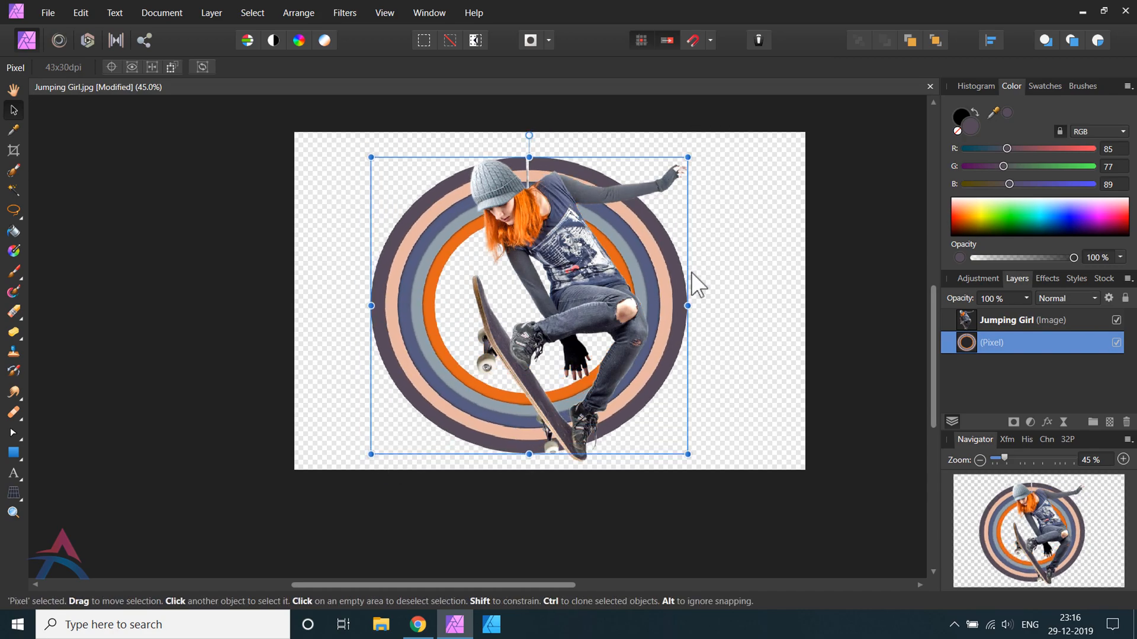
pyautogui.moveTo(673, 318); pyautogui.dragTo(691, 319)
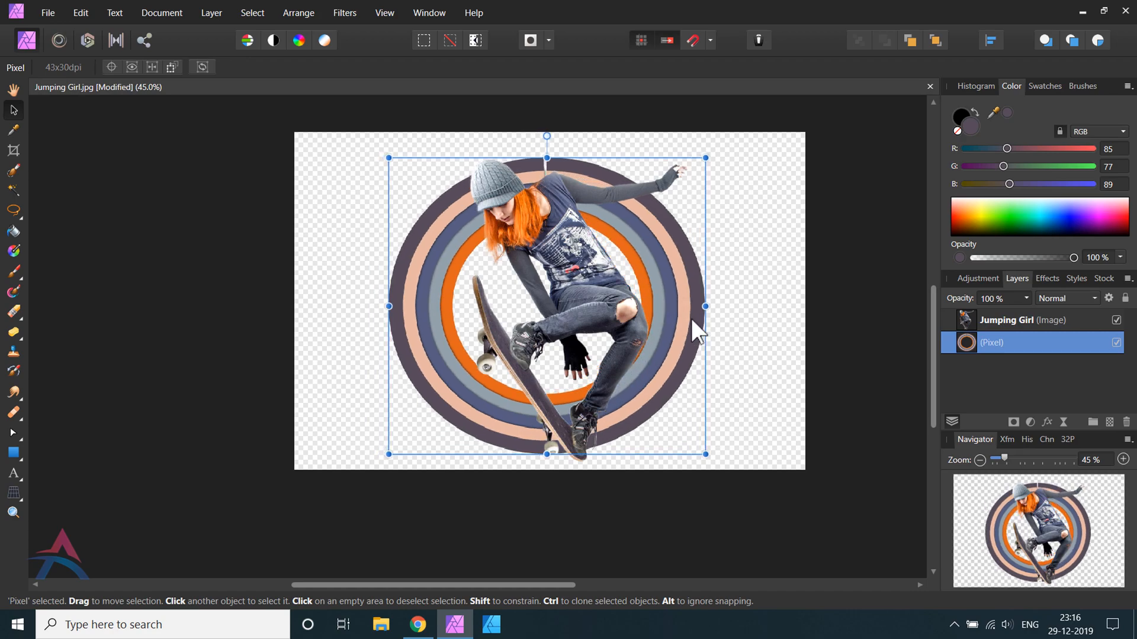
pyautogui.moveTo(706, 307); pyautogui.dragTo(699, 308)
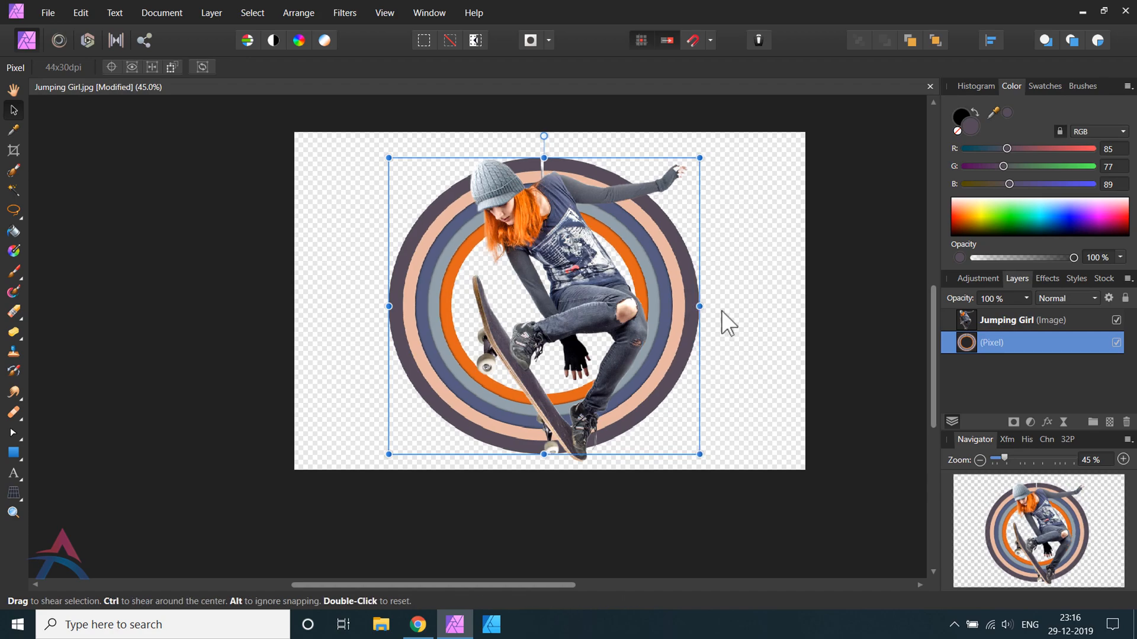
pyautogui.click(845, 258)
# - Erase the ring's seam between the hat and the shoulder with a 245.9 px Erase Brush at 25% hardness
pyautogui.scroll(6, 580, 176)
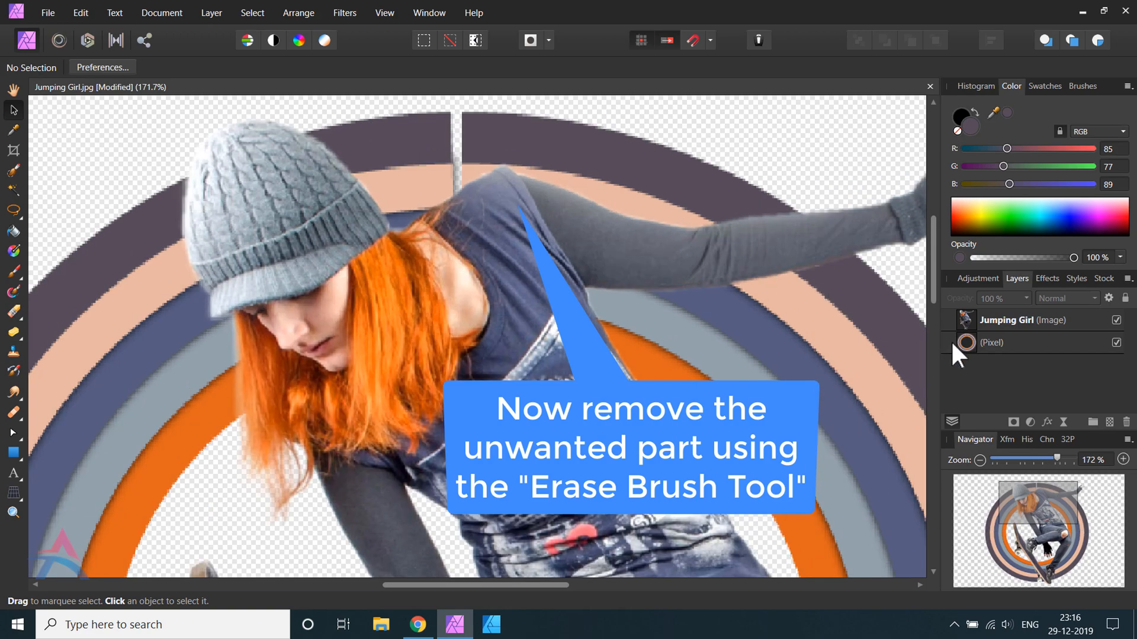
pyautogui.click(967, 348)
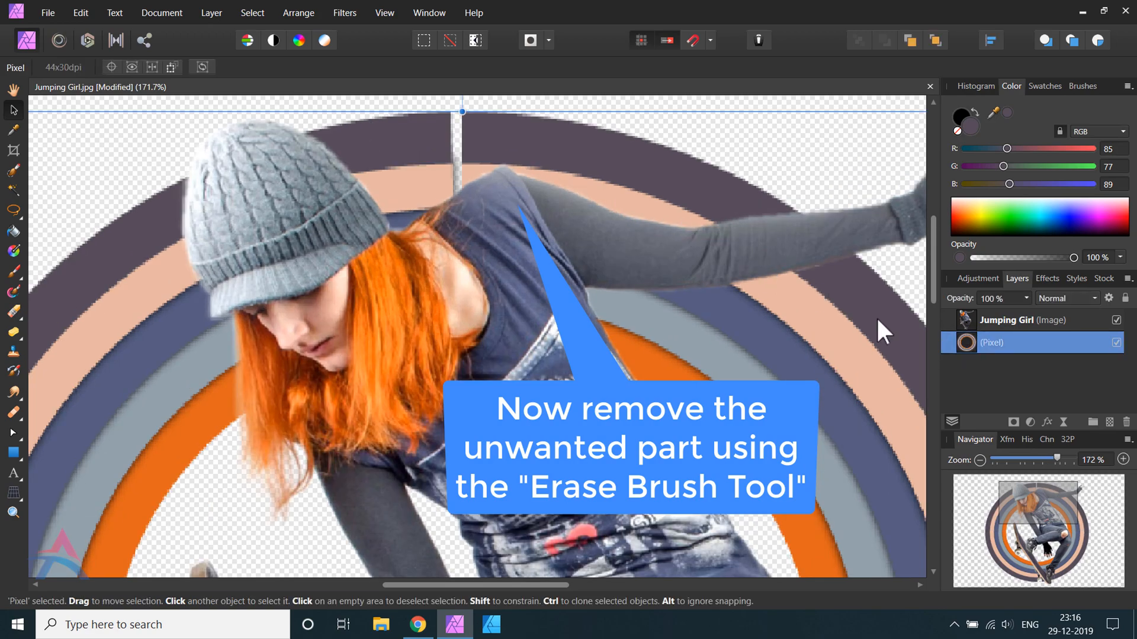
pyautogui.scroll(2, 745, 367)
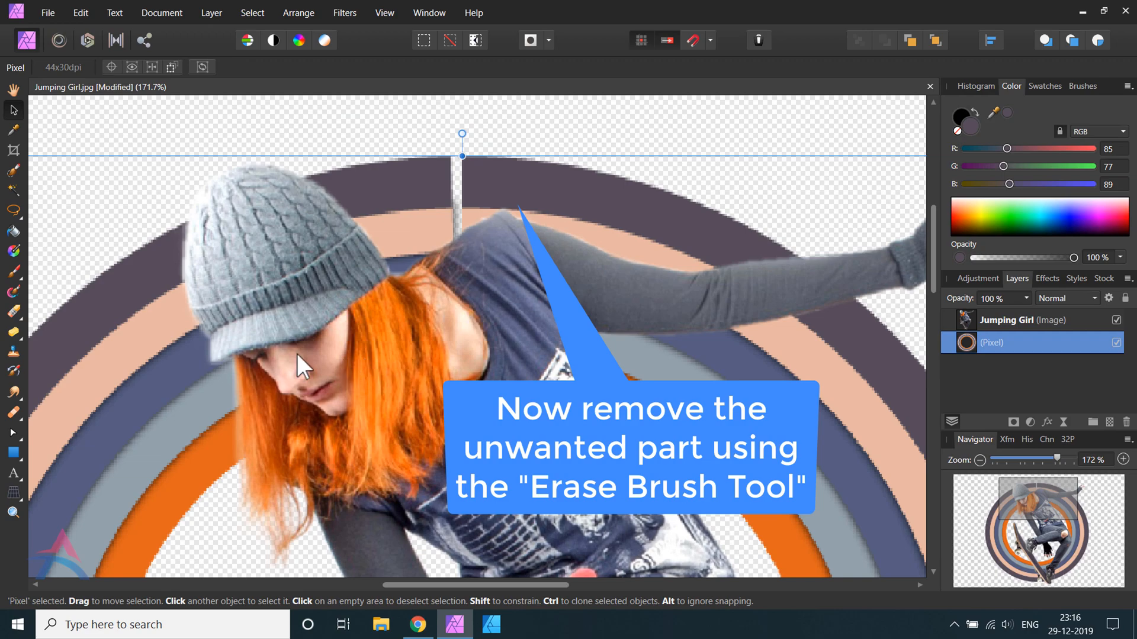
pyautogui.click(16, 313)
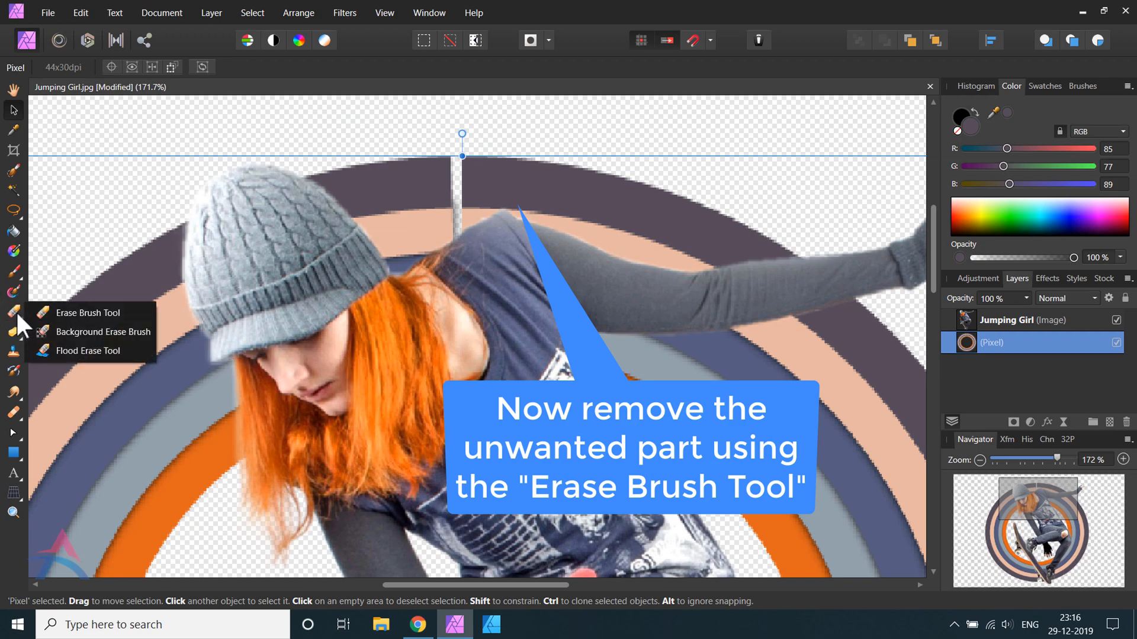
pyautogui.click(72, 312)
pyautogui.moveTo(410, 141)
pyautogui.mouseDown()
pyautogui.moveTo(424, 252)
pyautogui.moveTo(374, 203)
pyautogui.moveTo(358, 207)
pyautogui.moveTo(396, 230)
pyautogui.moveTo(378, 209)
pyautogui.moveTo(425, 225)
pyautogui.mouseUp()
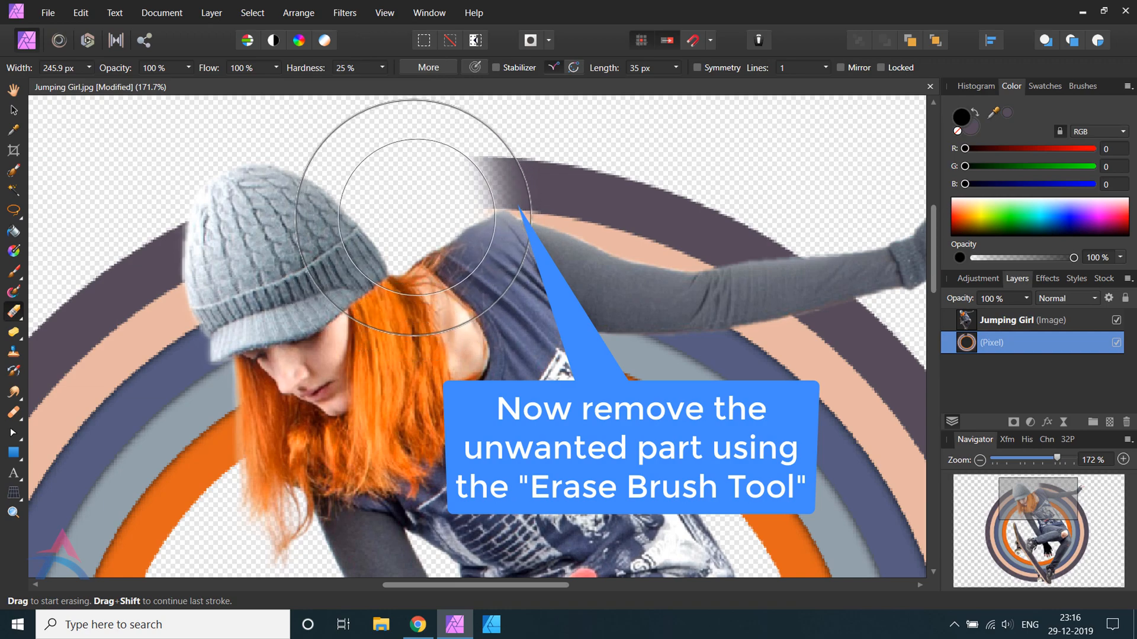
# - Reduce the Erase Brush to 109.1 px and erase the remaining ring bands above the outstretched arm
pyautogui.press('[')
pyautogui.press('[')
pyautogui.press('[')
pyautogui.press('[')
pyautogui.press('[')
pyautogui.moveTo(486, 168)
pyautogui.mouseDown()
pyautogui.moveTo(602, 190)
pyautogui.moveTo(481, 218)
pyautogui.moveTo(650, 218)
pyautogui.moveTo(744, 197)
pyautogui.moveTo(794, 246)
pyautogui.moveTo(685, 246)
pyautogui.mouseUp()
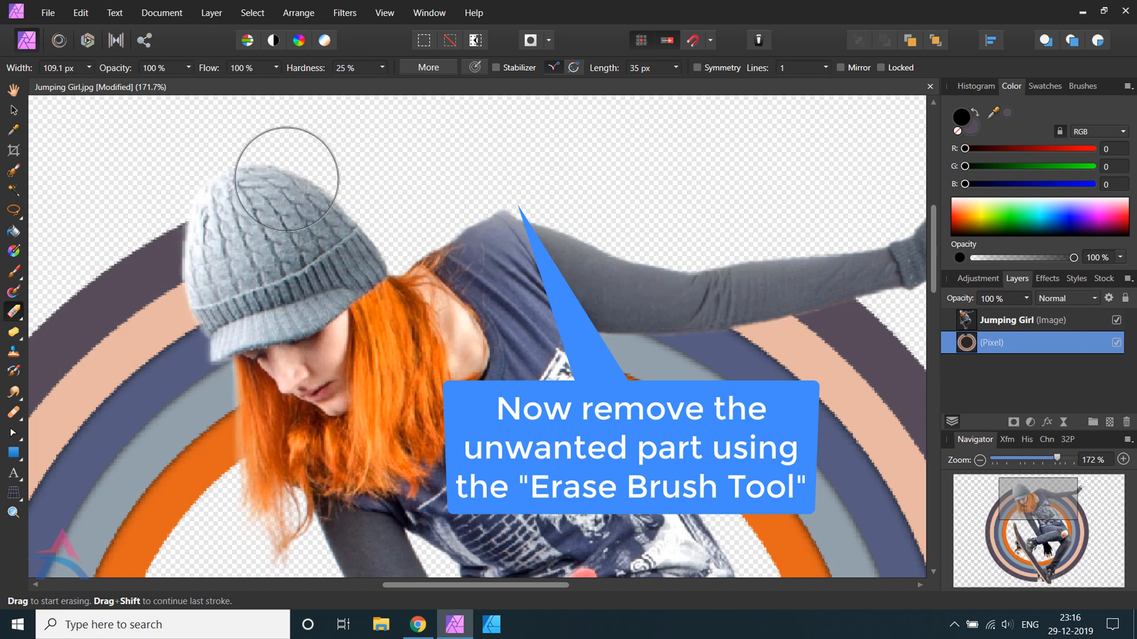
pyautogui.scroll(-5, 457, 203)
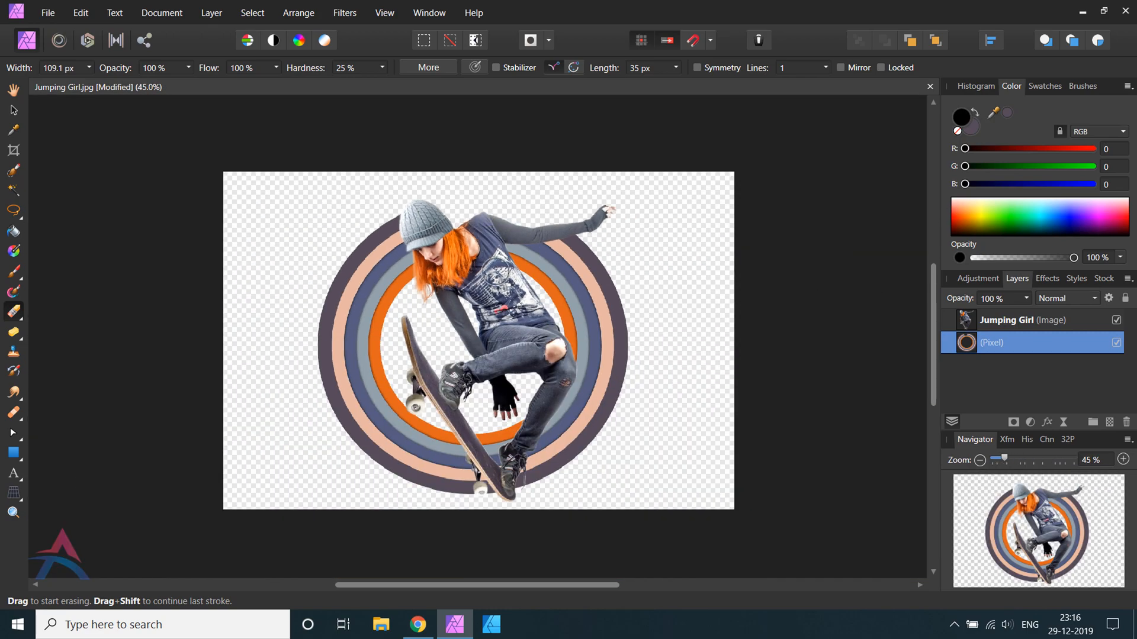
pyautogui.scroll(3, 499, 309)
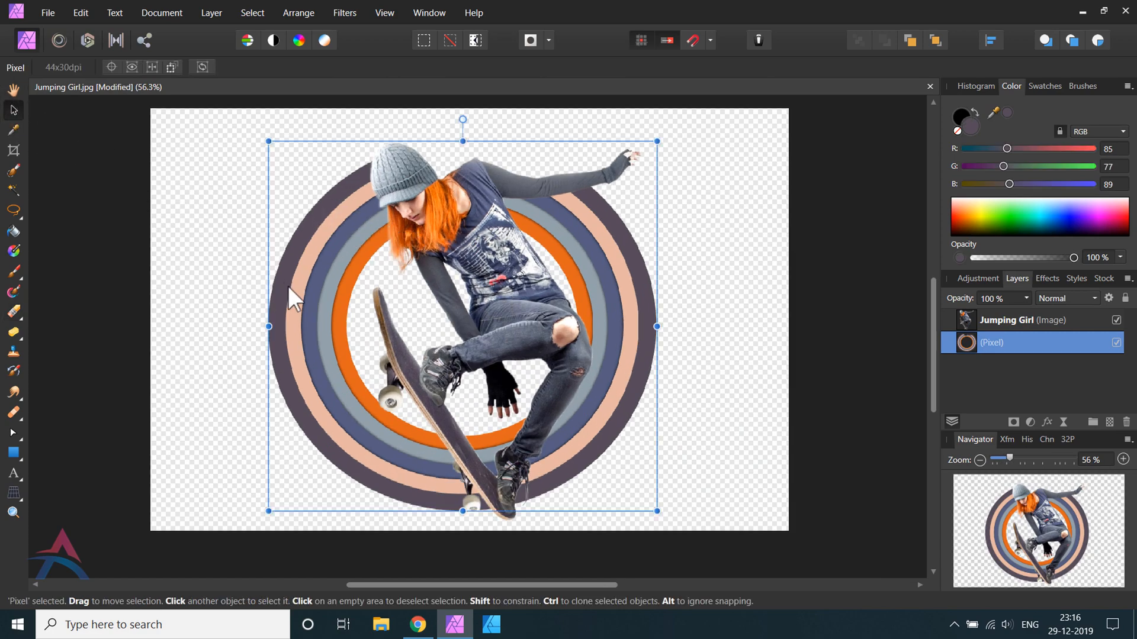
pyautogui.click(144, 277)
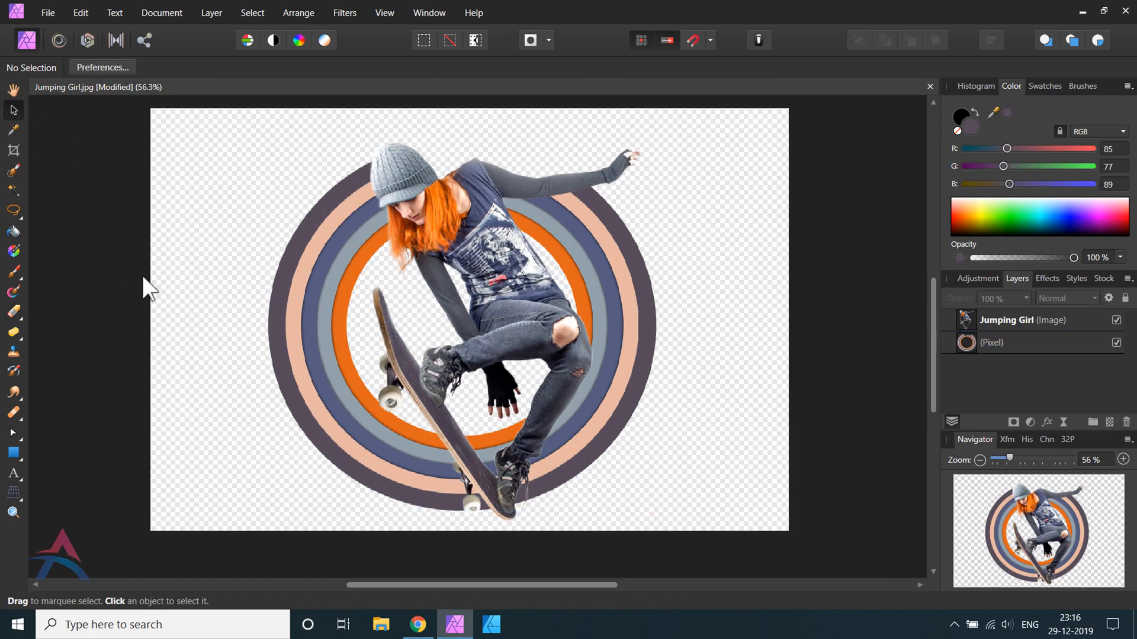
# - Draw a rectangle covering the whole canvas and fill it with blue (RGB 0, 141, 193)
pyautogui.click(15, 453)
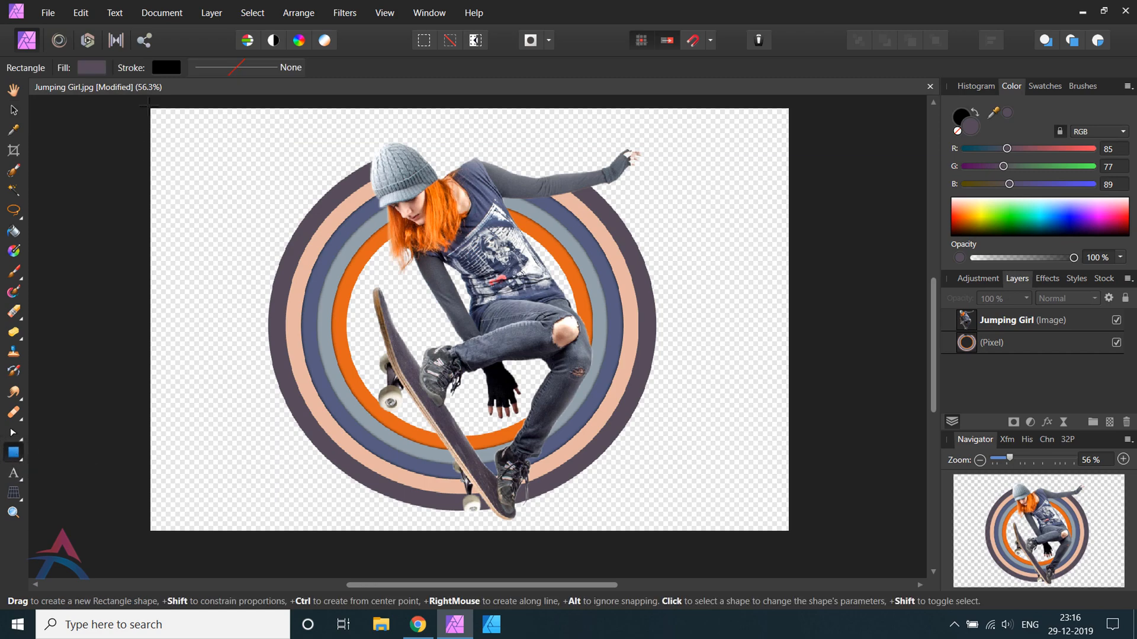
pyautogui.moveTo(157, 126); pyautogui.dragTo(793, 533)
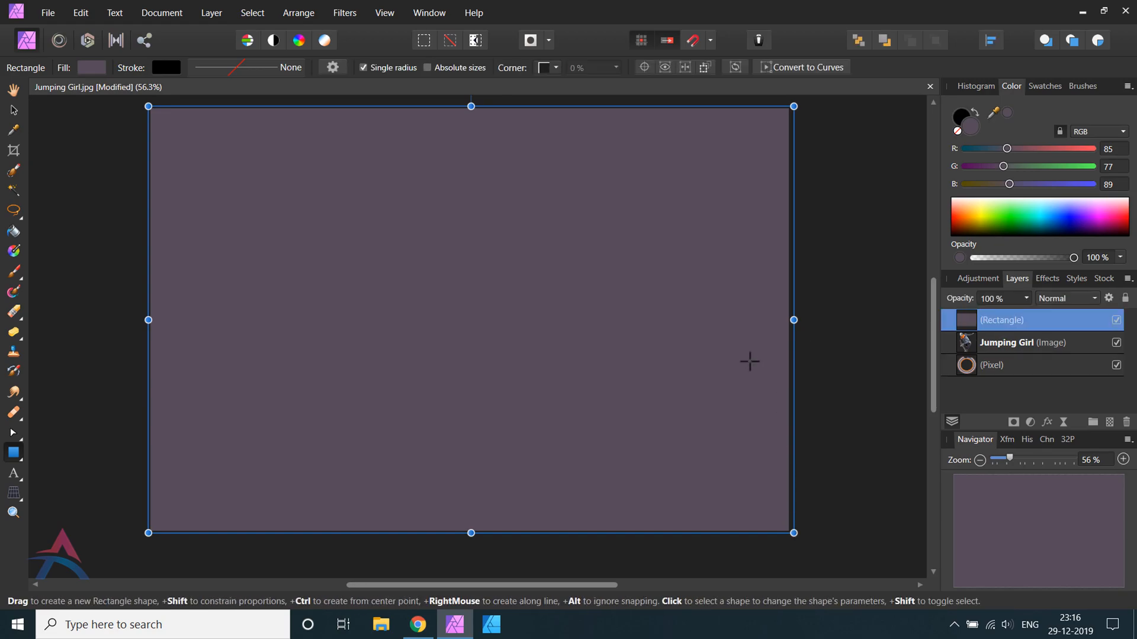
pyautogui.click(1049, 228)
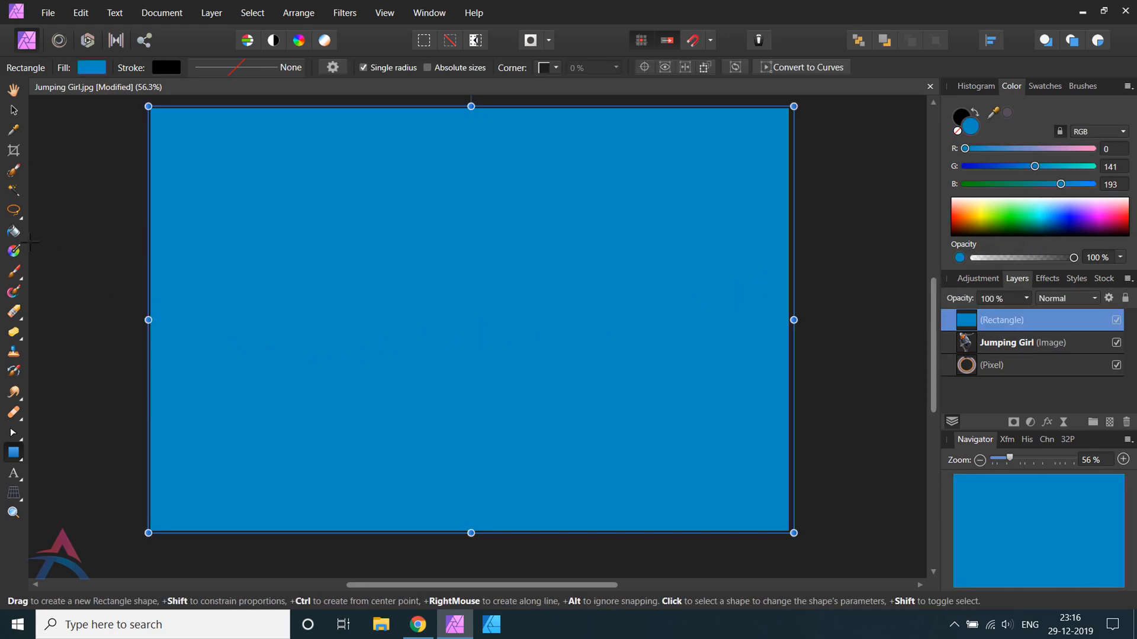
# - Give the rectangle a radial gradient fill with white at the centre and cyan at the outer stop
pyautogui.click(12, 250)
pyautogui.click(183, 68)
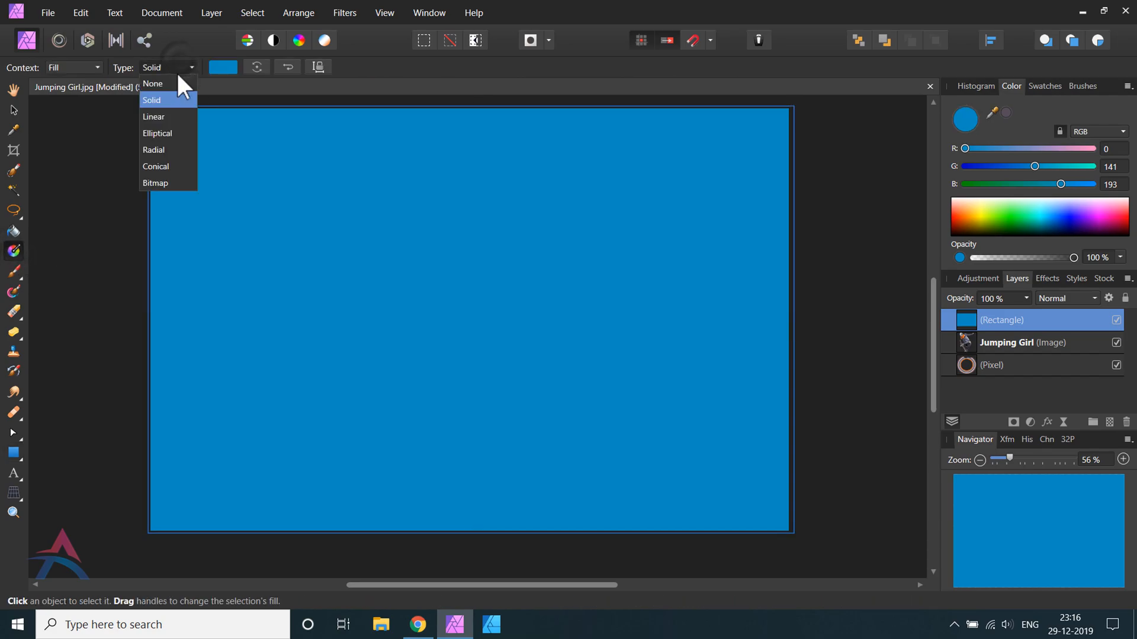
pyautogui.click(166, 150)
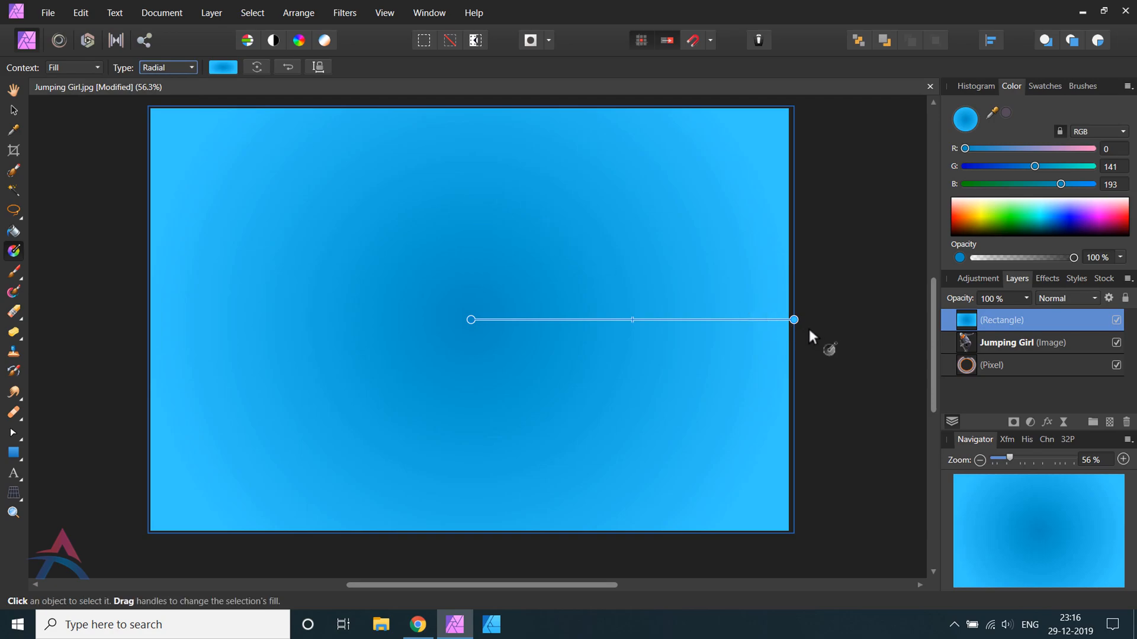
pyautogui.click(794, 320)
pyautogui.moveTo(1048, 228); pyautogui.dragTo(1002, 200)
pyautogui.click(471, 320)
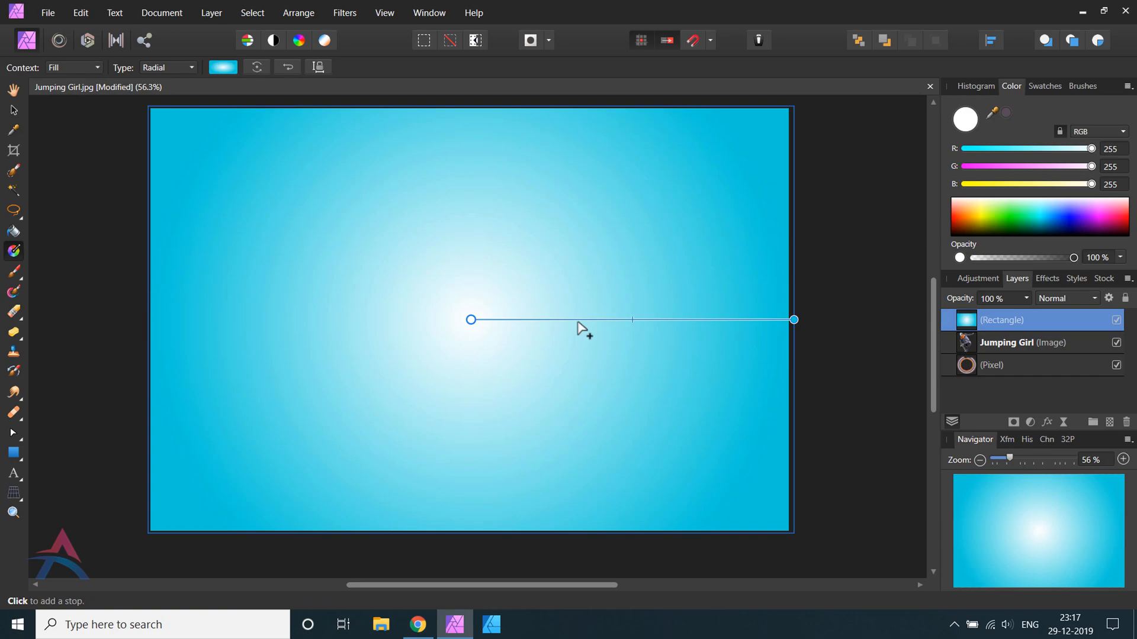
# - Add a gradient stop close to the white centre and colour it orange (RGB 255, 174, 31)
pyautogui.click(553, 320)
pyautogui.moveTo(553, 321); pyautogui.dragTo(529, 319)
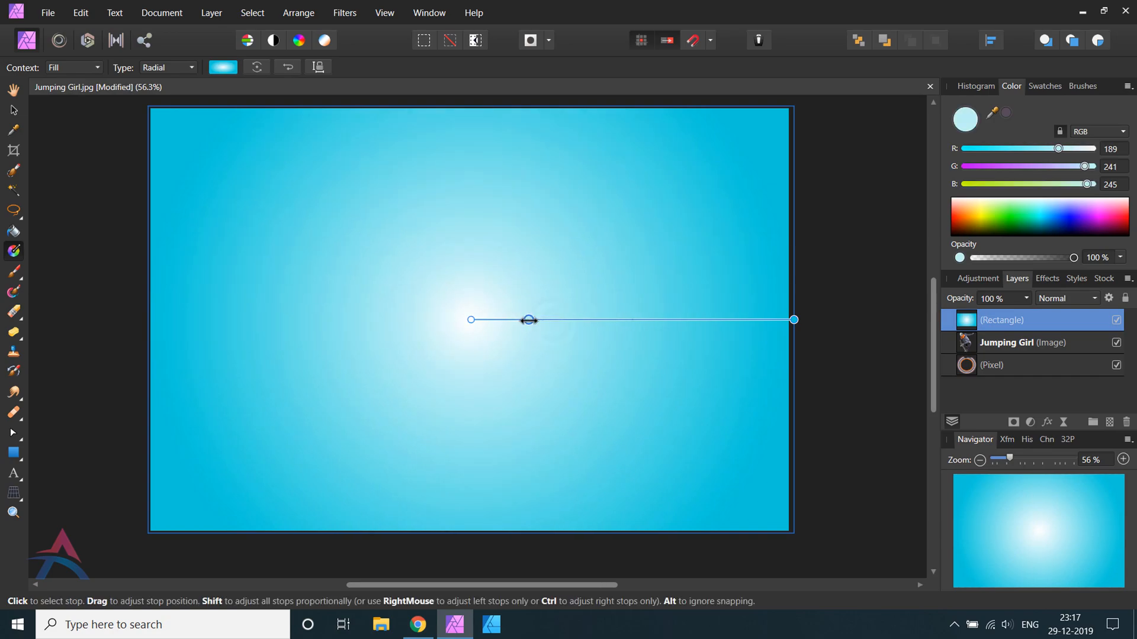
pyautogui.moveTo(972, 211); pyautogui.dragTo(969, 212)
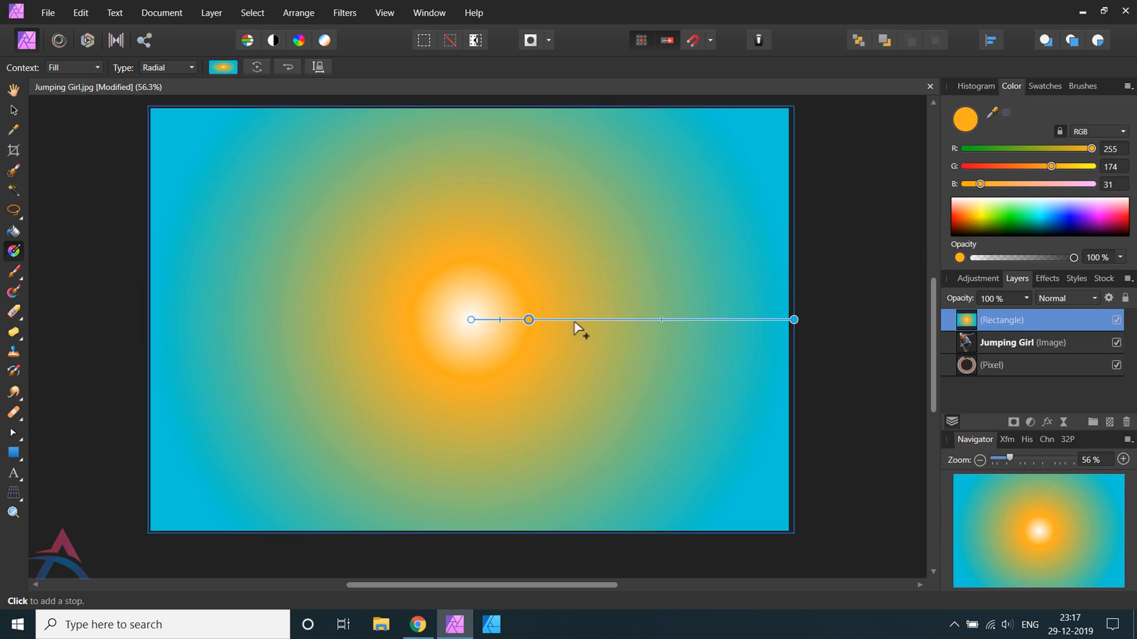
# - Add a light cyan stop (RGB 162, 255, 250) outside the orange one and shift it to about the gradient's midpoint
pyautogui.click(574, 320)
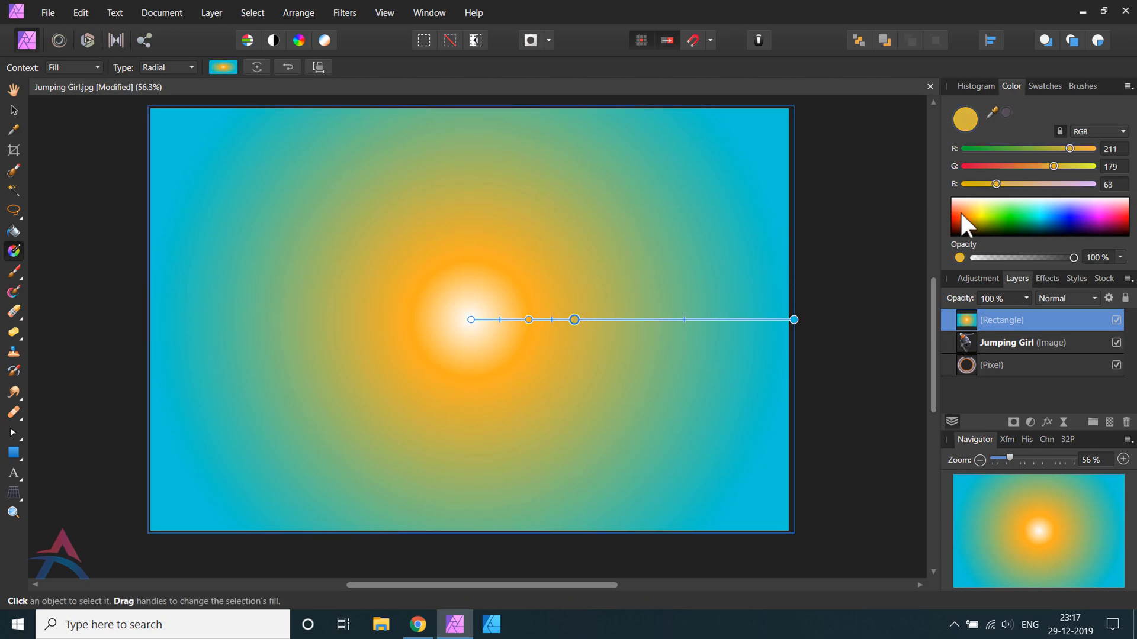
pyautogui.click(1038, 204)
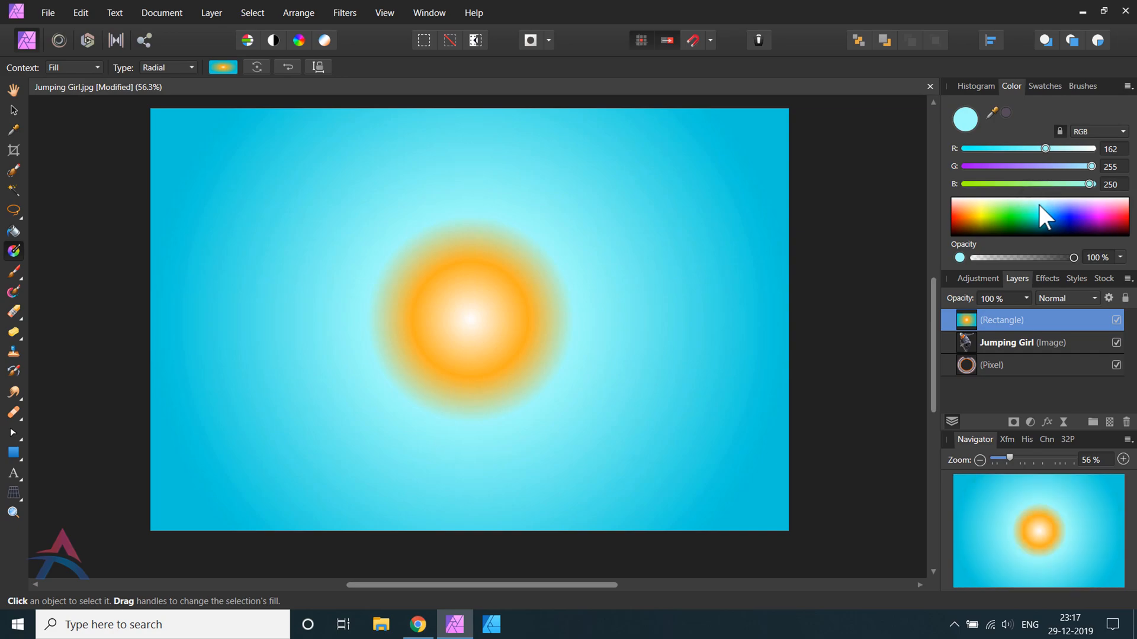
pyautogui.moveTo(574, 320); pyautogui.dragTo(621, 320)
pyautogui.click(529, 319)
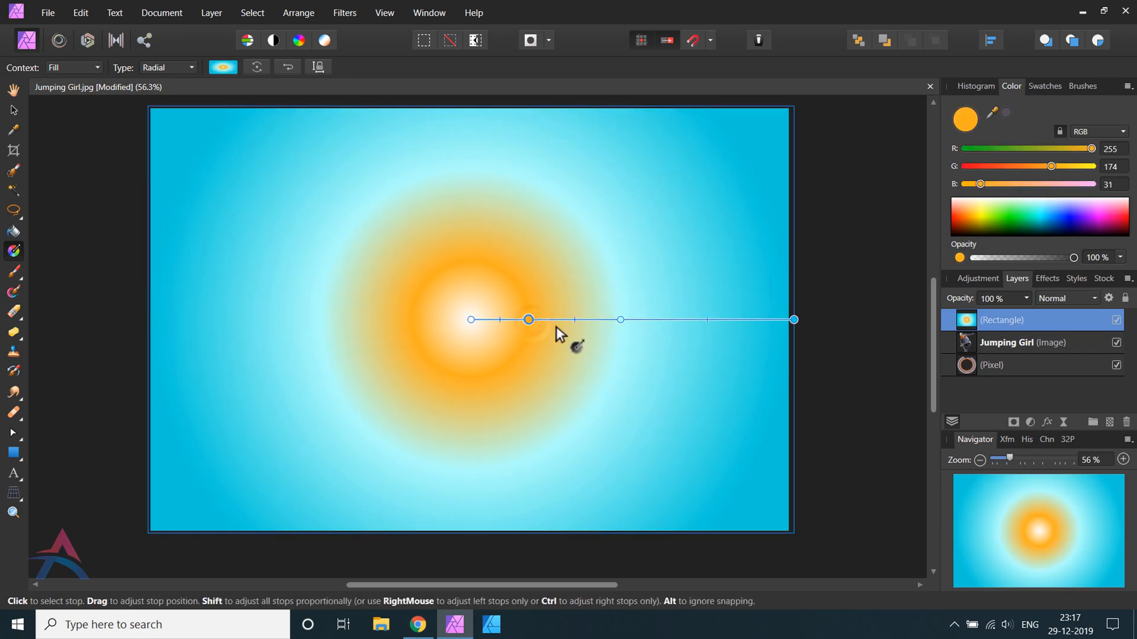
# - Place the gradient rectangle beneath the ring and refit its gradient, centred on the ring with the light cyan stop just outside its edge
pyautogui.moveTo(968, 315); pyautogui.dragTo(967, 396)
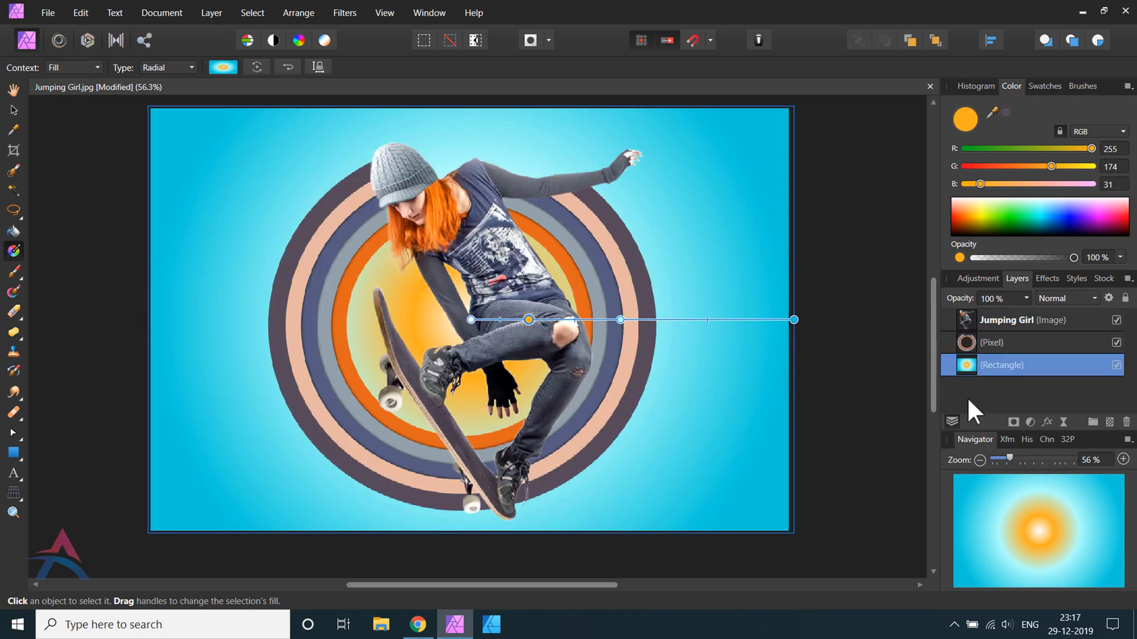
pyautogui.moveTo(472, 320); pyautogui.dragTo(464, 328)
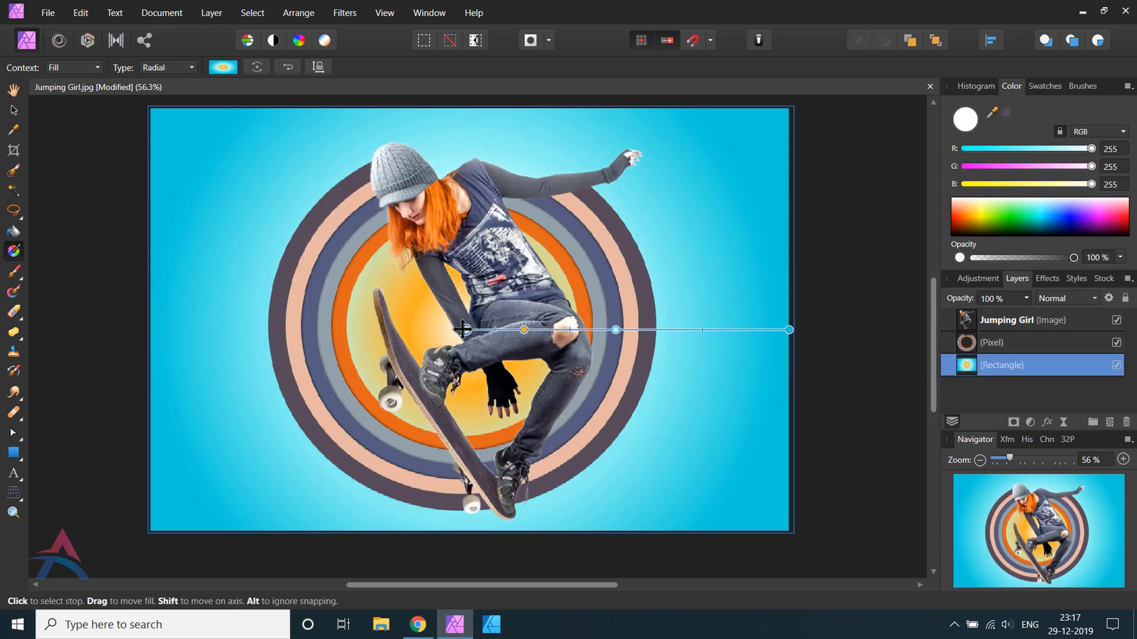
pyautogui.moveTo(614, 328); pyautogui.dragTo(671, 329)
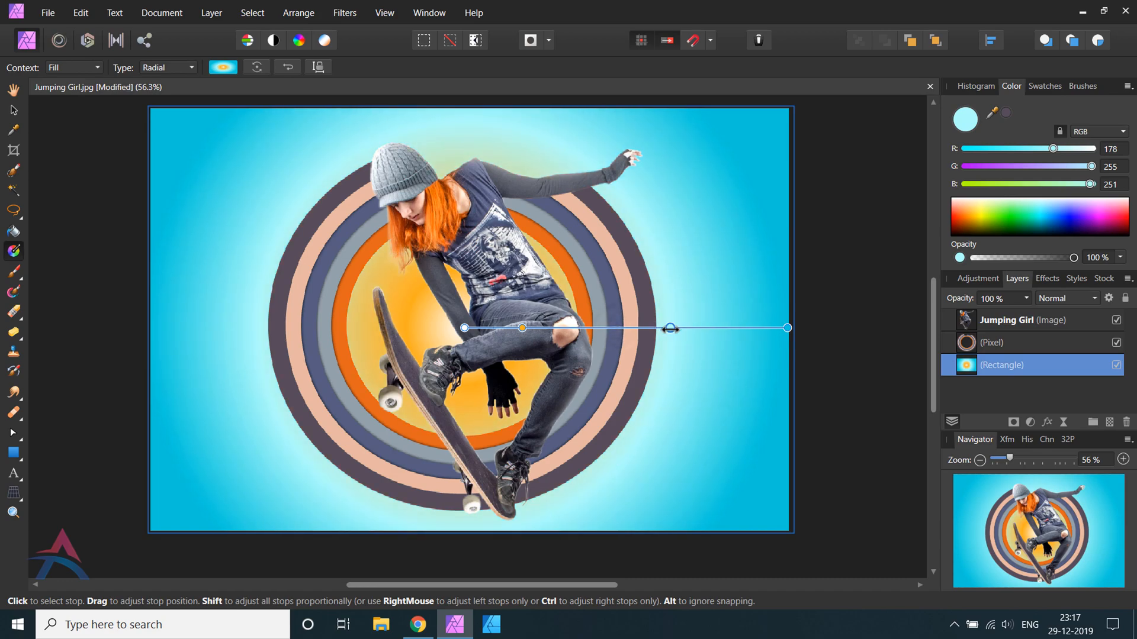
# - Add a gradient stop between the light cyan and outer stops, and colour the outer stop dark blue (RGB 0, 87, 147)
pyautogui.click(711, 328)
pyautogui.click(784, 327)
pyautogui.click(1048, 218)
pyautogui.click(1051, 222)
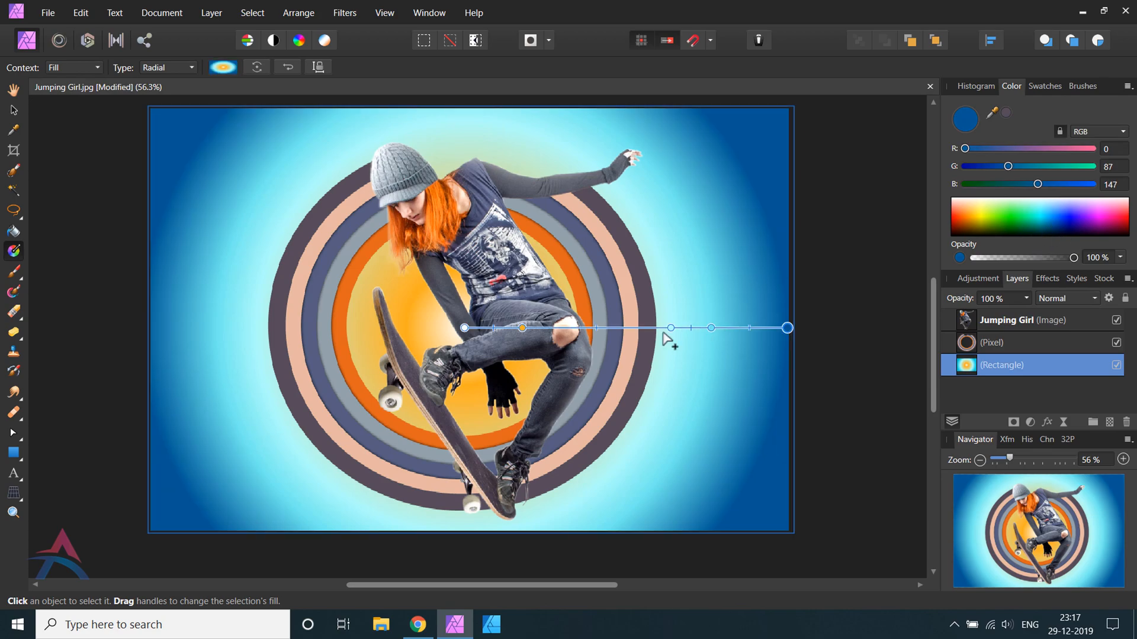
# - Shift the added gradient stop inward so it sits just outside the light cyan stop
pyautogui.moveTo(711, 328); pyautogui.dragTo(671, 332)
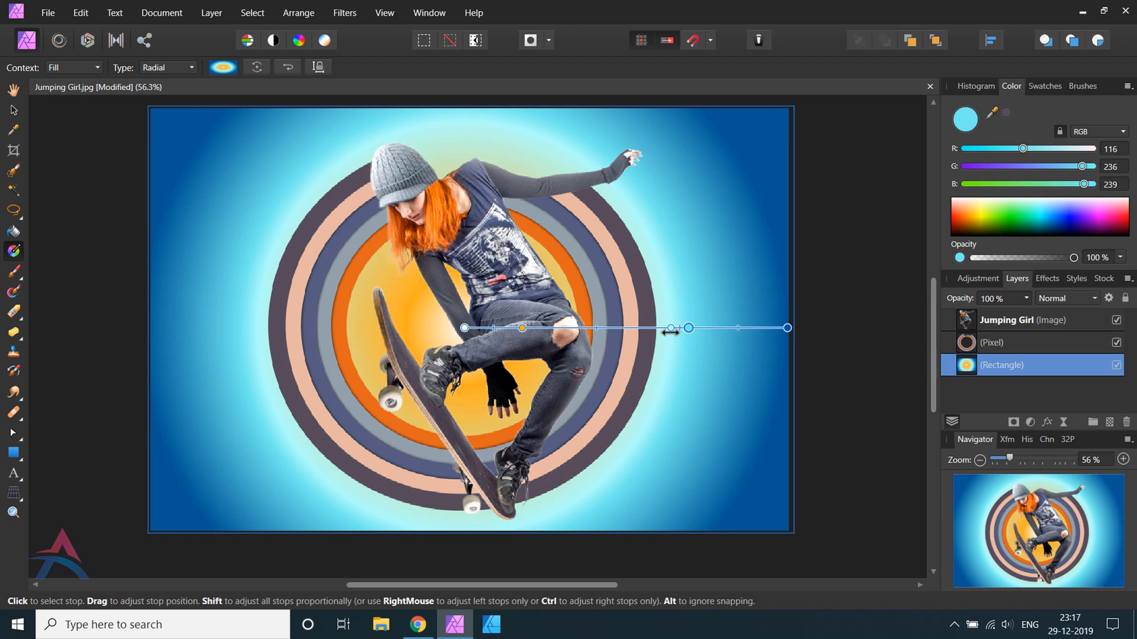
pyautogui.click(670, 330)
pyautogui.scroll(-1, 609, 265)
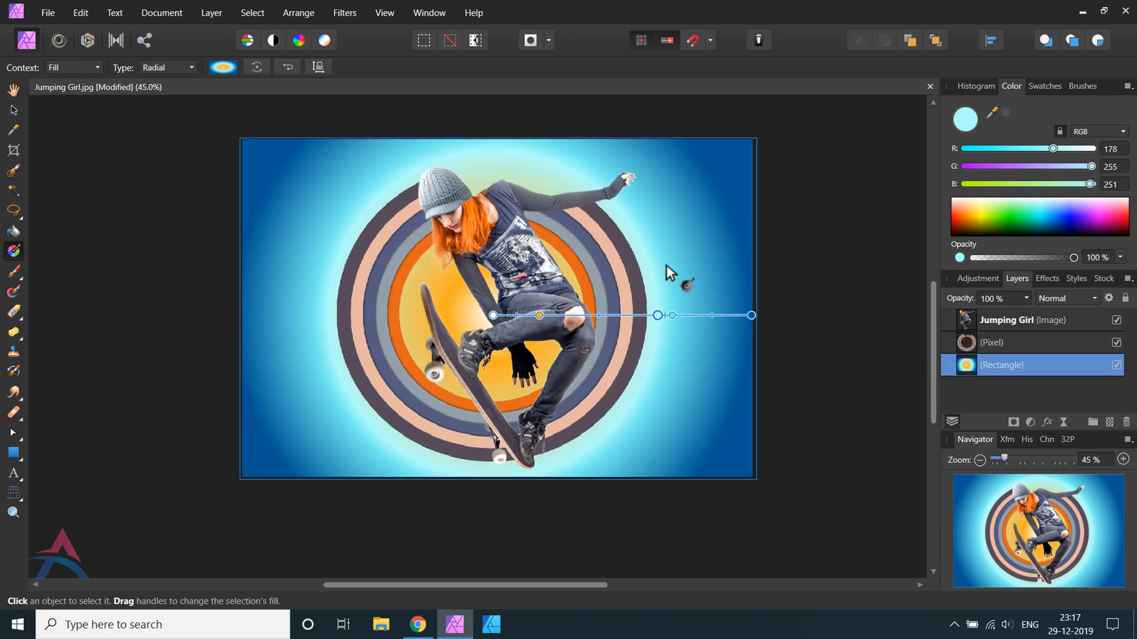
# - Select the skateboarder and the striped ring together and enable an Outer Shadow layer effect on both
pyautogui.click(10, 109)
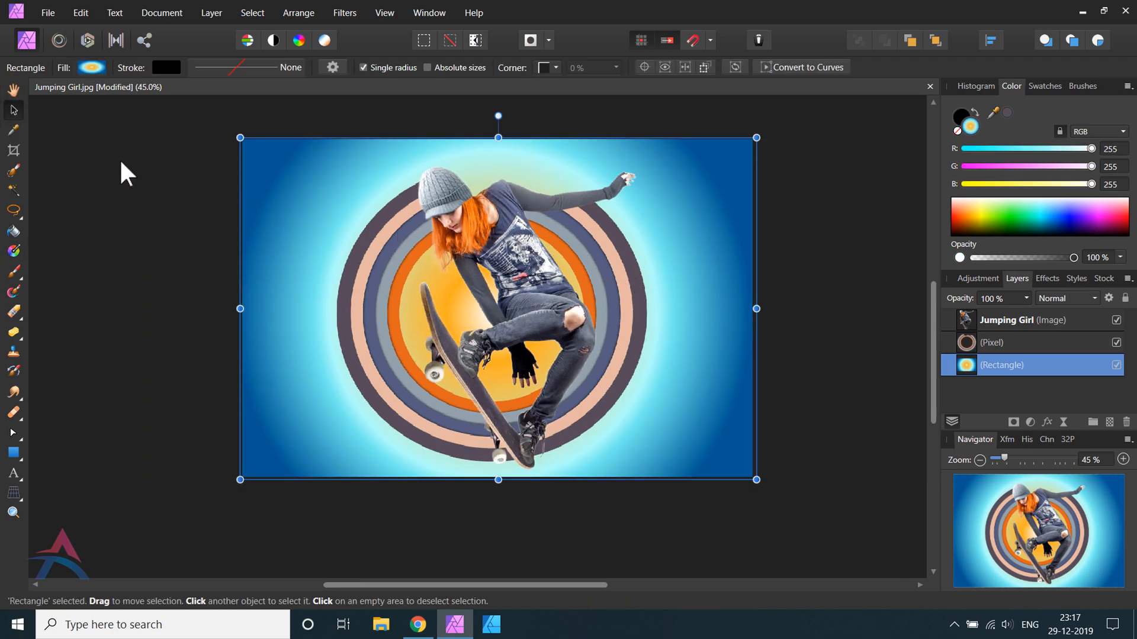
pyautogui.click(193, 211)
pyautogui.moveTo(701, 110); pyautogui.dragTo(293, 527)
pyautogui.scroll(1, 532, 346)
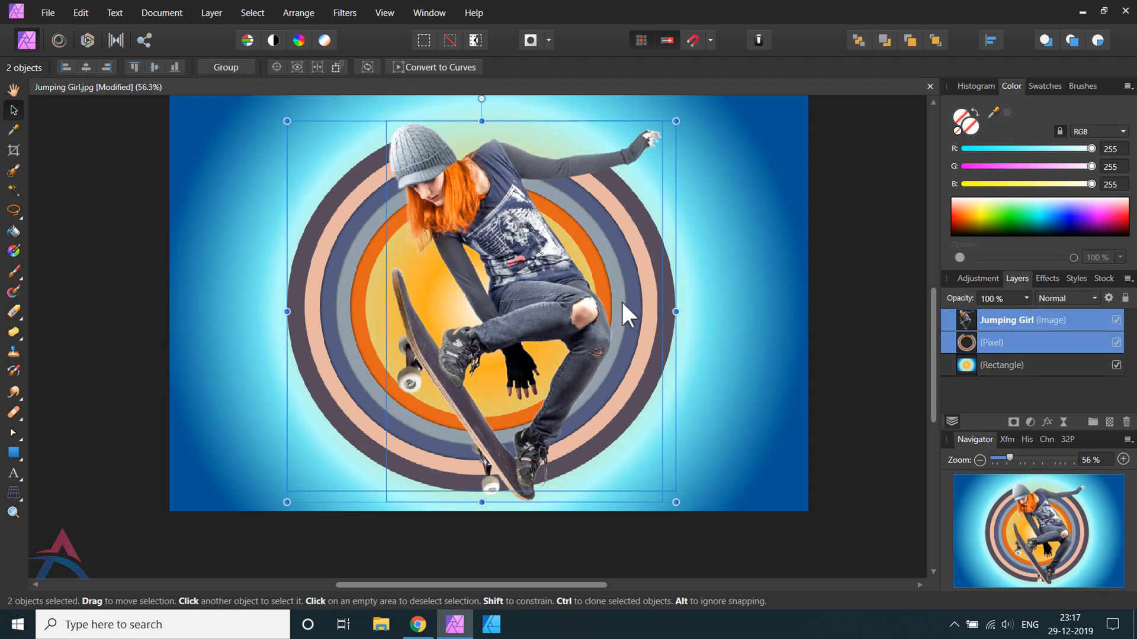
pyautogui.click(1046, 422)
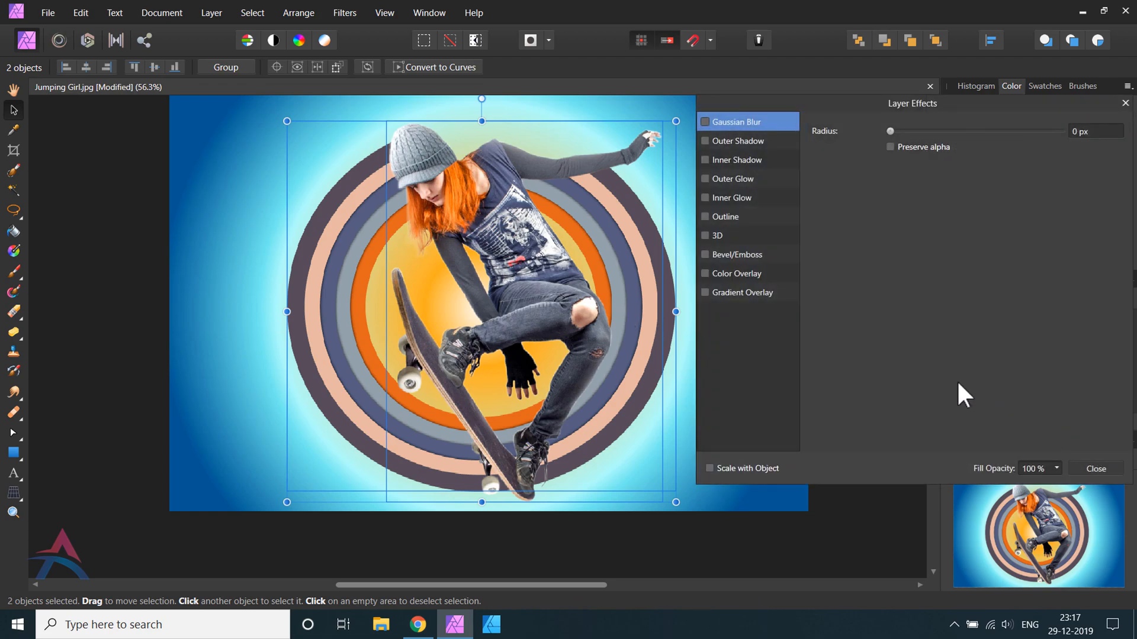
pyautogui.click(704, 140)
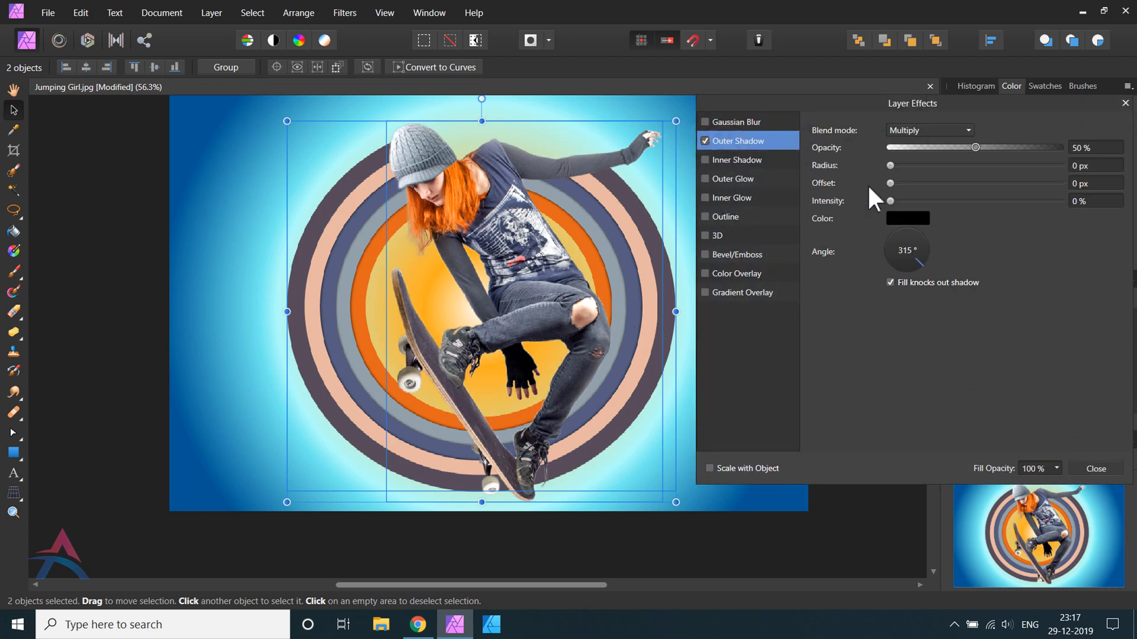
# - Set the outer shadow's opacity to 62%, radius to 25 px and offset to 14 px, and deselect the objects
pyautogui.moveTo(893, 169); pyautogui.dragTo(971, 194)
pyautogui.moveTo(975, 147); pyautogui.dragTo(996, 146)
pyautogui.moveTo(933, 165); pyautogui.dragTo(992, 166)
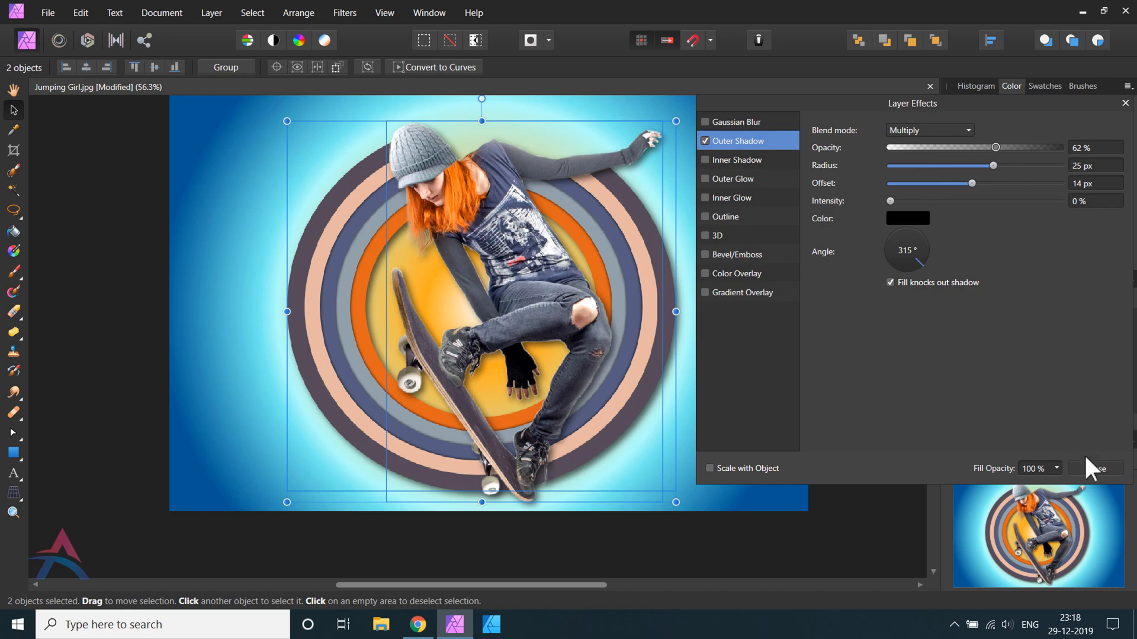
pyautogui.click(1097, 467)
pyautogui.click(860, 371)
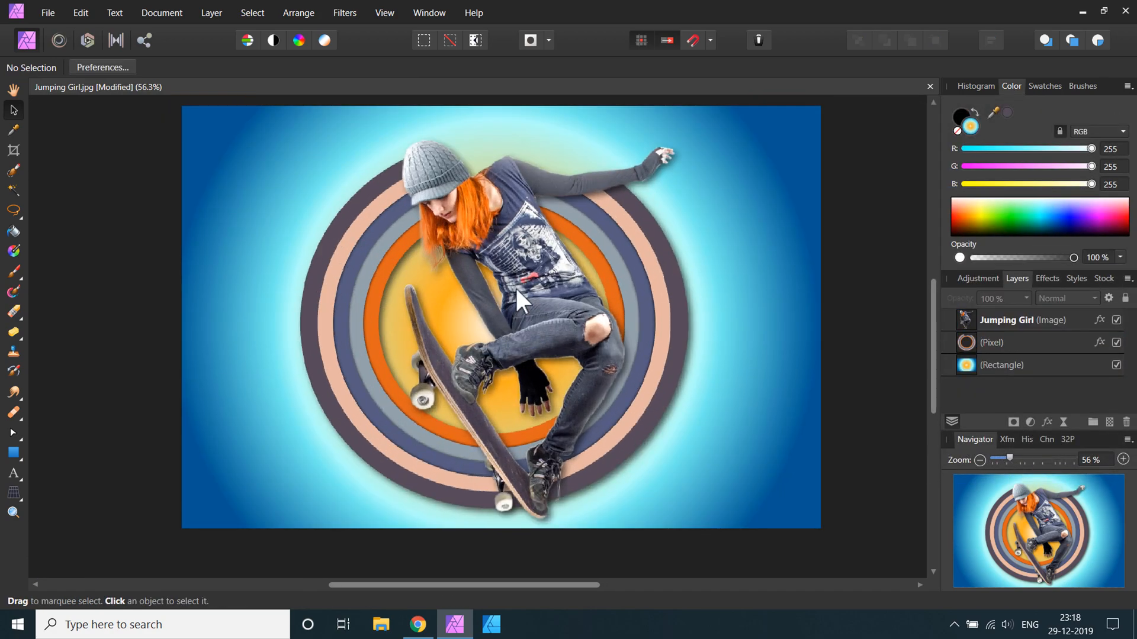
pyautogui.scroll(1, 540, 143)
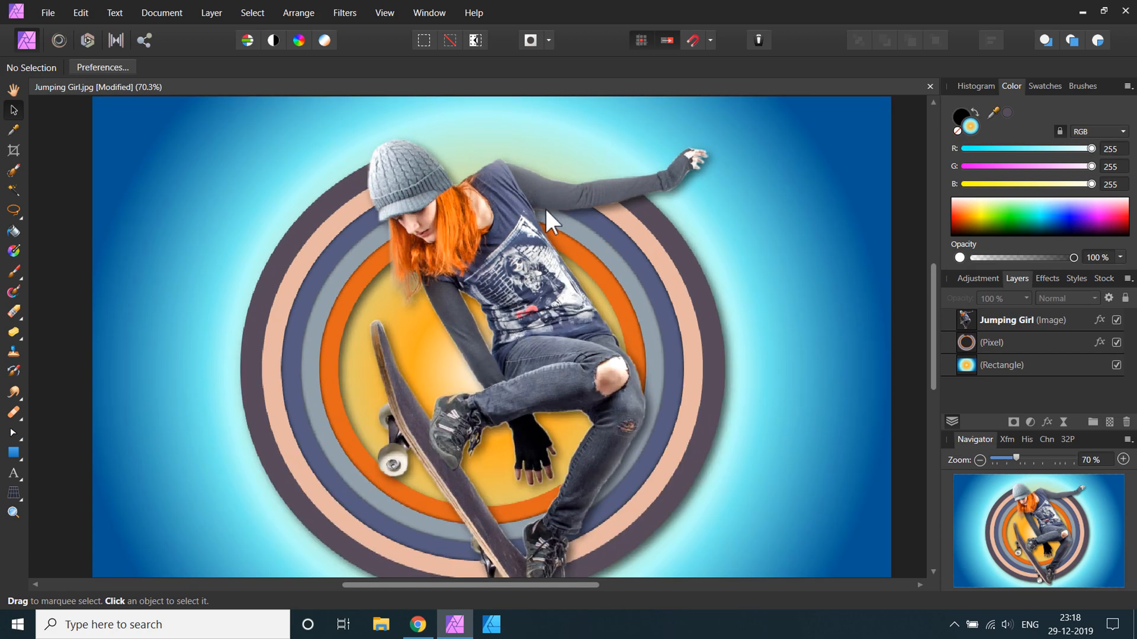
pyautogui.scroll(-1, 542, 207)
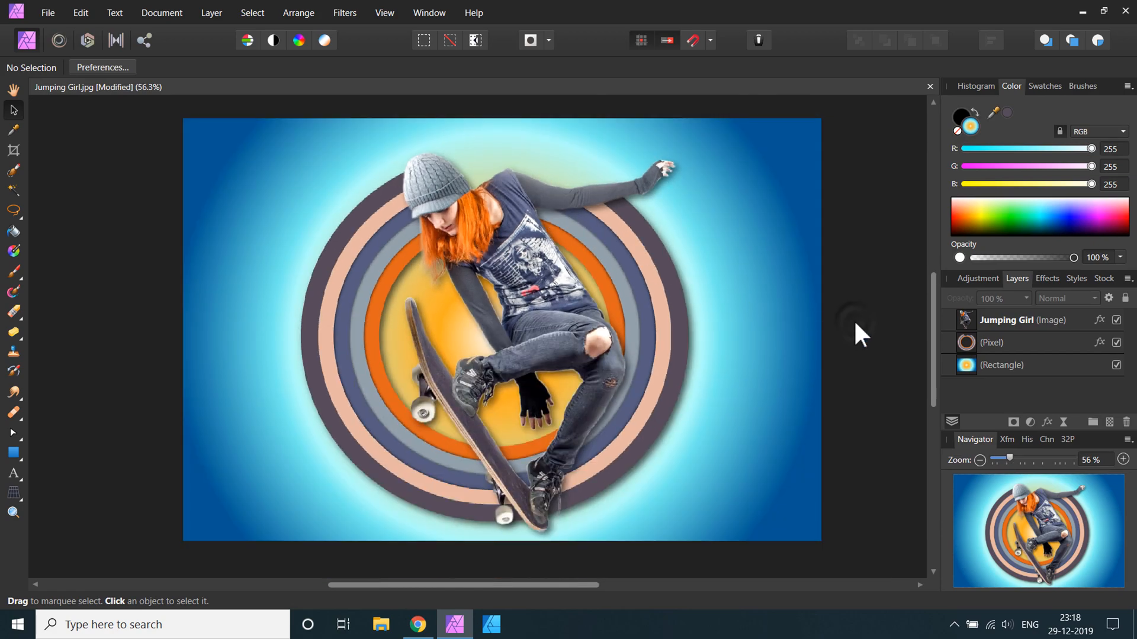